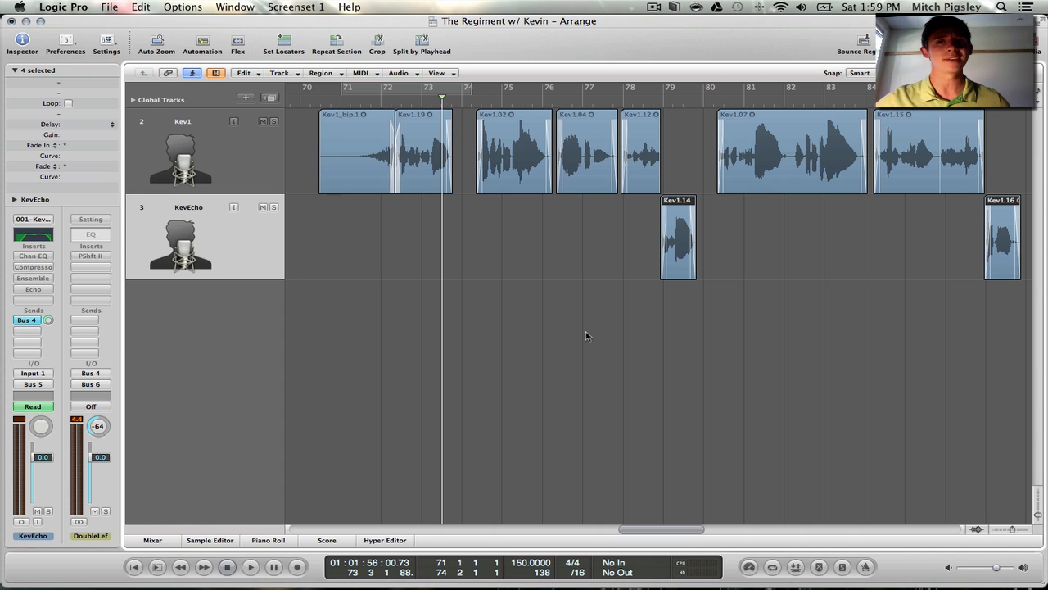
click(586, 335)
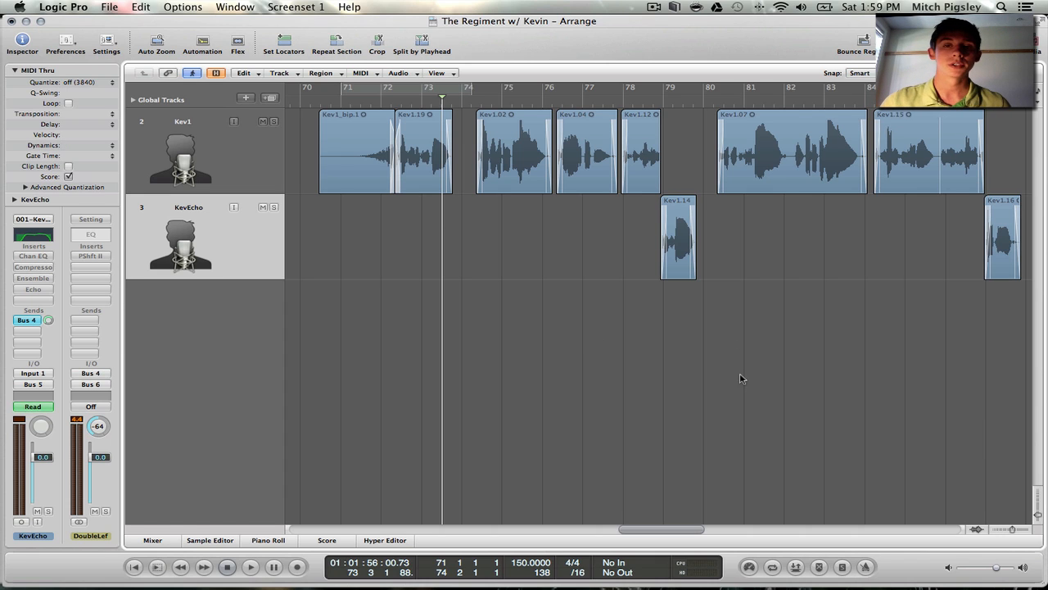
scroll(739, 367, right, 1)
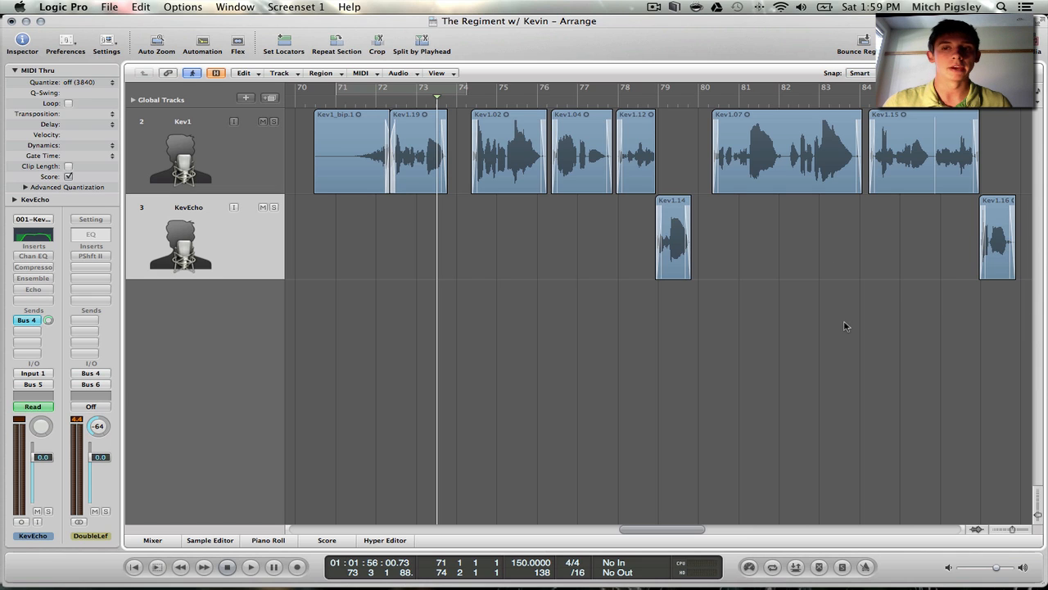
drag(987, 331, 593, 326)
click(399, 73)
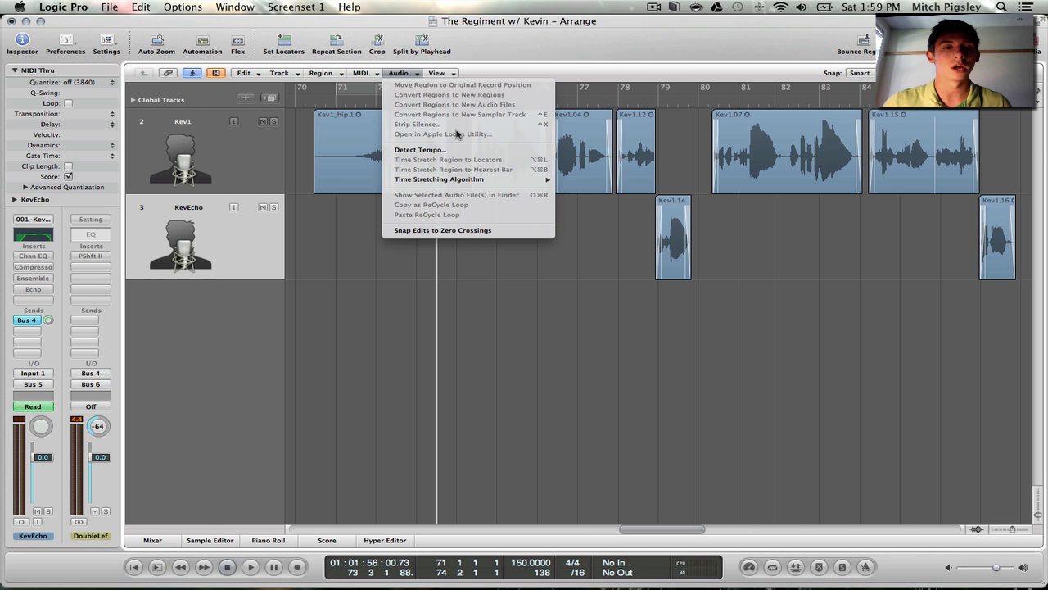
click(526, 332)
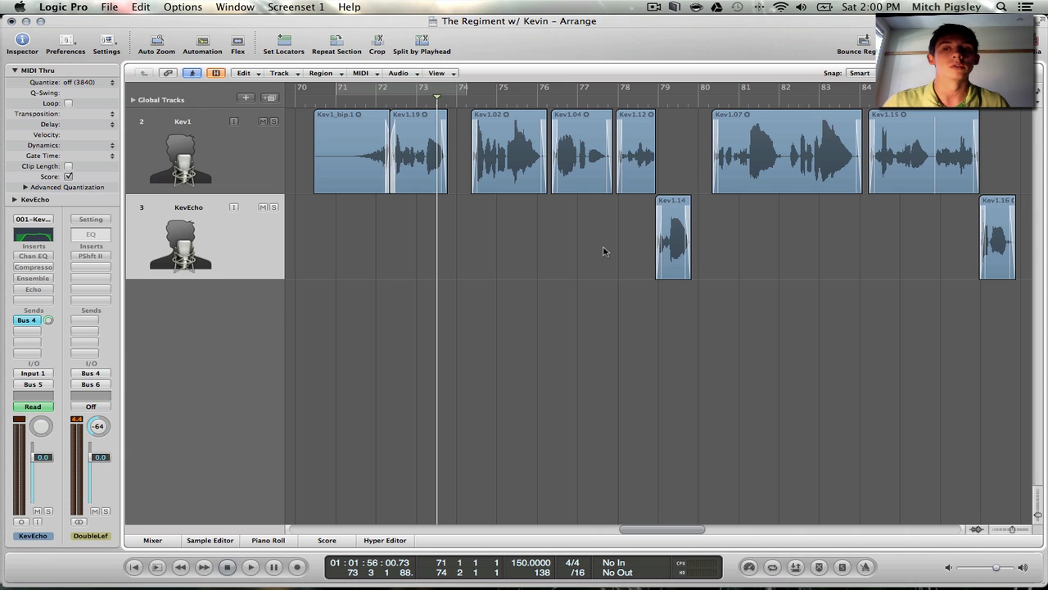
click(398, 73)
click(455, 131)
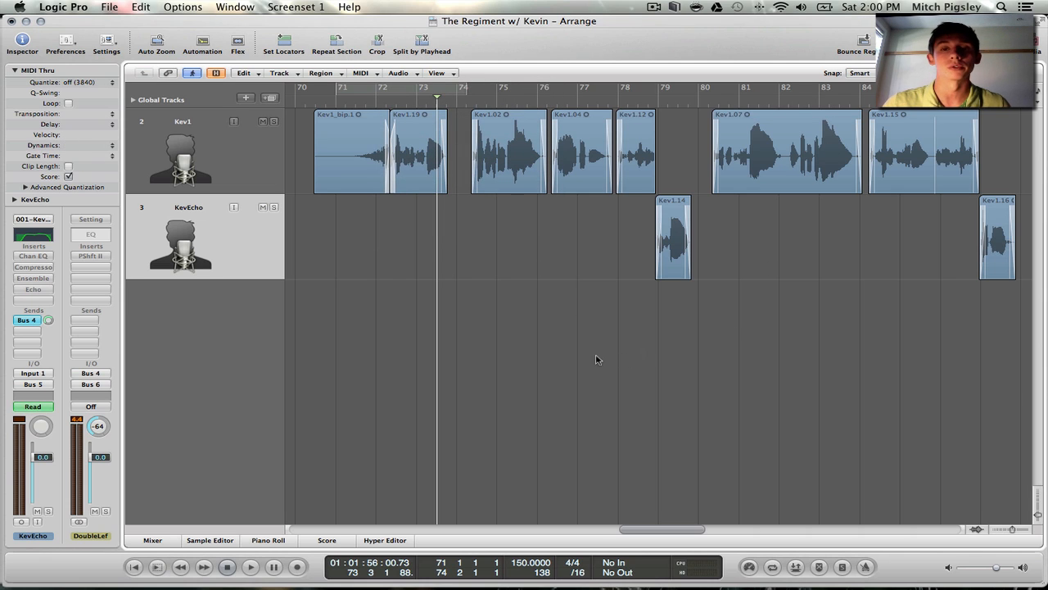
drag(993, 331, 499, 152)
click(670, 320)
Play back the unprocessed Kev1 vocal from around bar 71 through the end of the Kev1.19 region
click(344, 138)
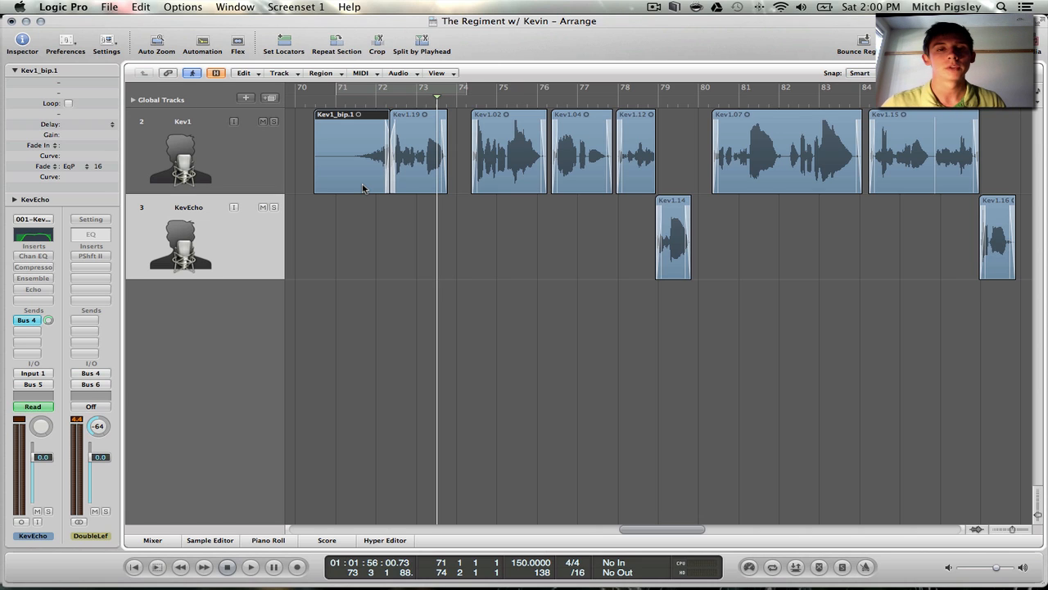
click(412, 292)
click(351, 137)
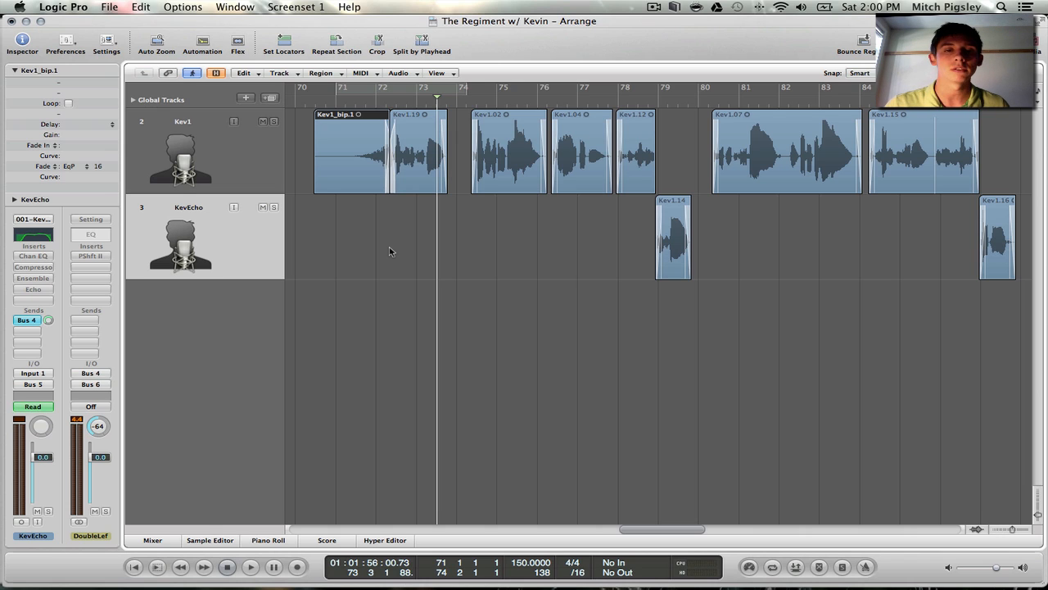
double_click(345, 103)
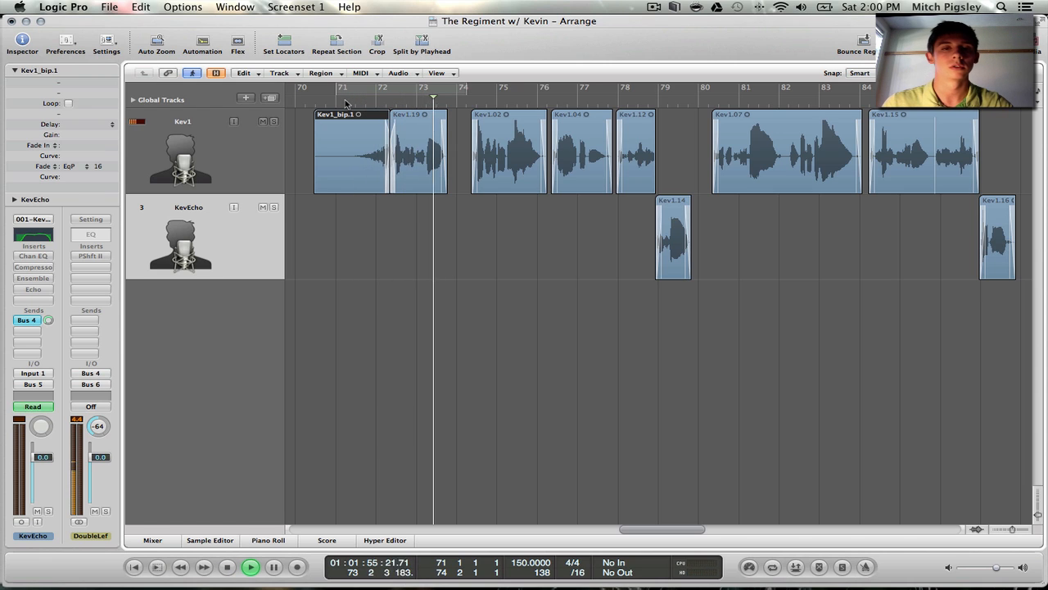
key(space)
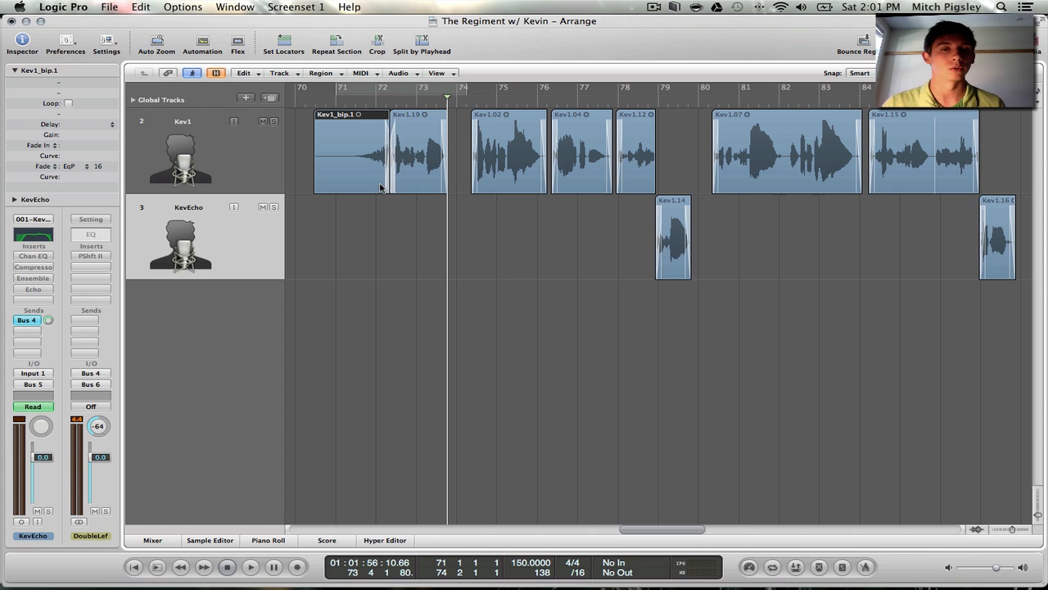
click(393, 226)
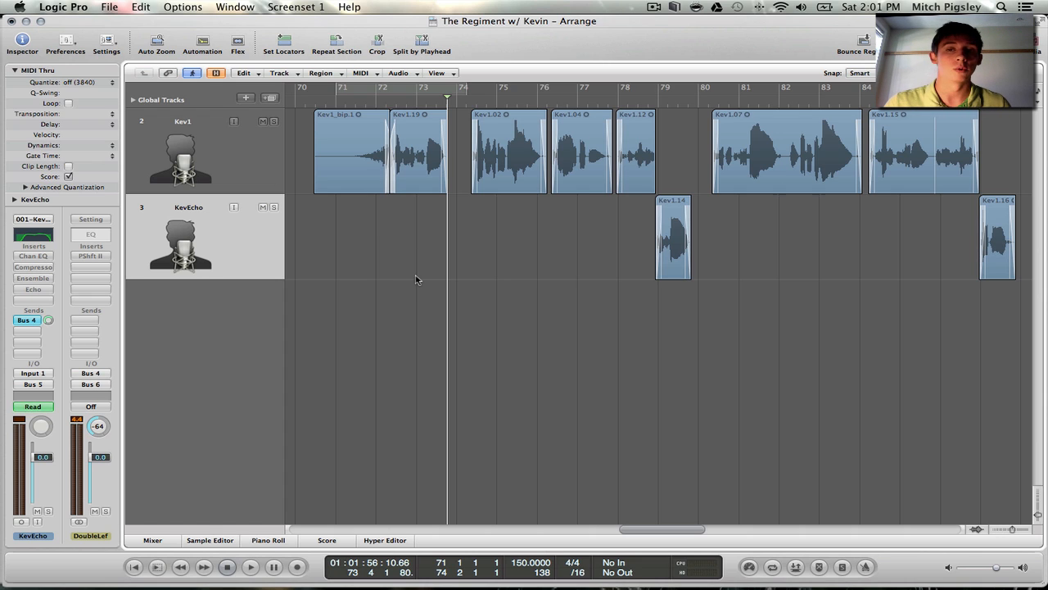
click(423, 185)
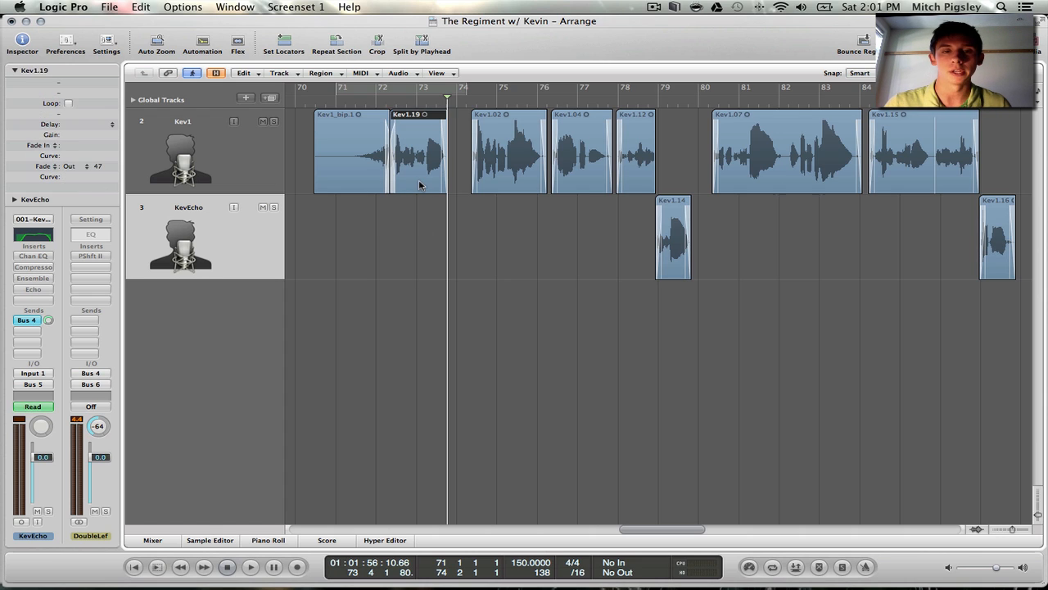
click(1012, 325)
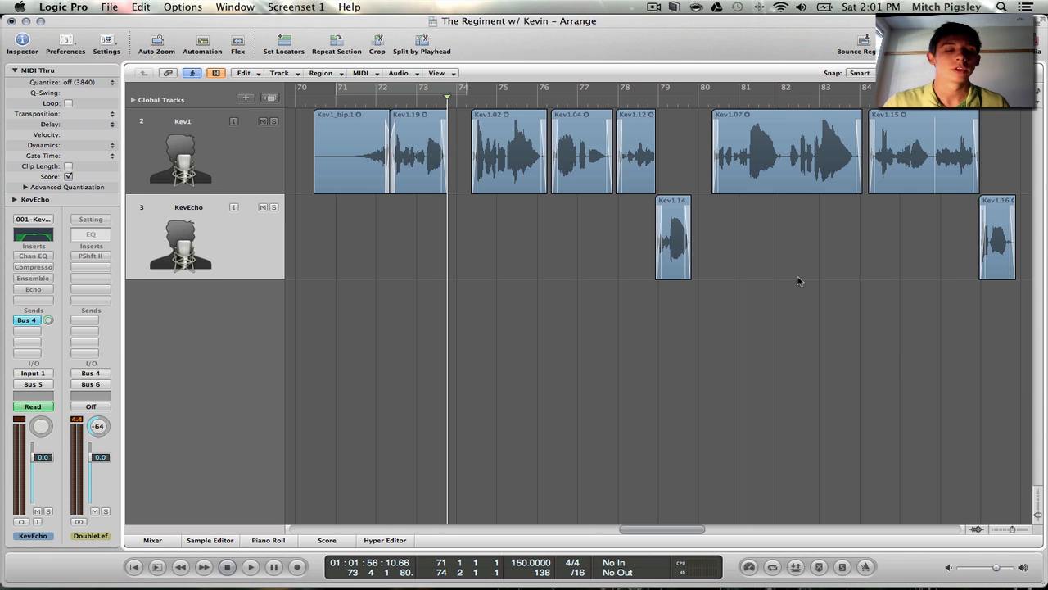
Show the mixer and enable the Channel EQ and Compressor inserts on both the Kev1 and KevEcho channels
click(160, 543)
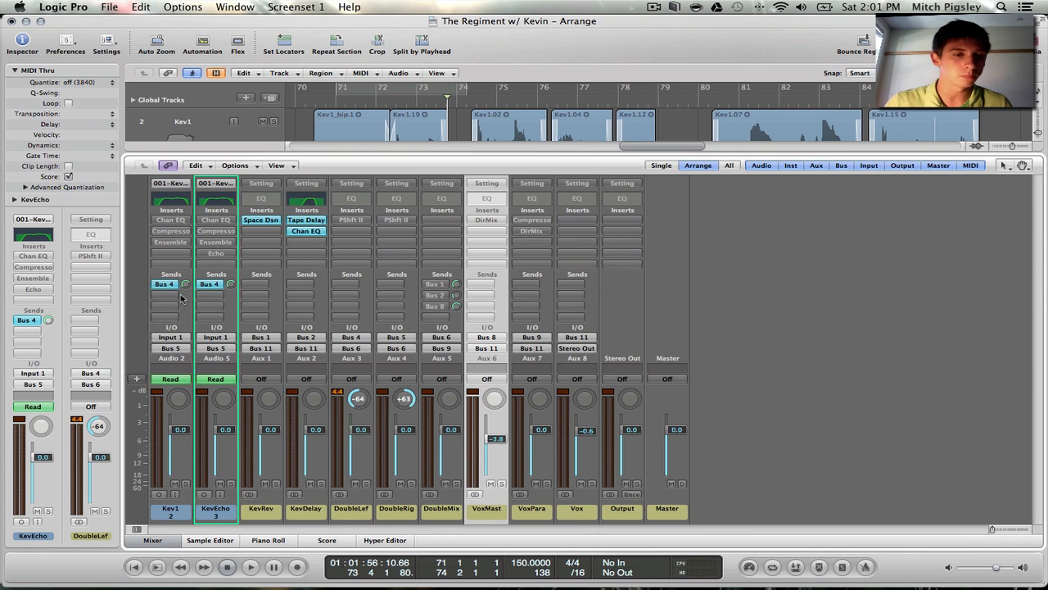
alt+click(176, 221)
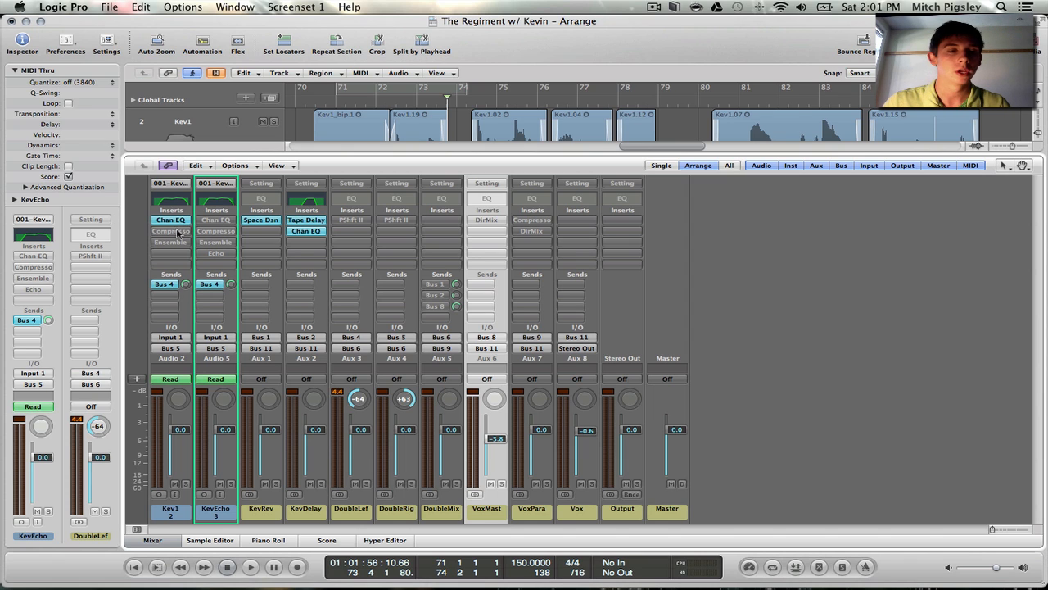
alt+click(177, 233)
alt+click(209, 222)
alt+click(214, 231)
Examine the band settings of the Channel EQ on Kev1 and close its plug-in window
double_click(168, 221)
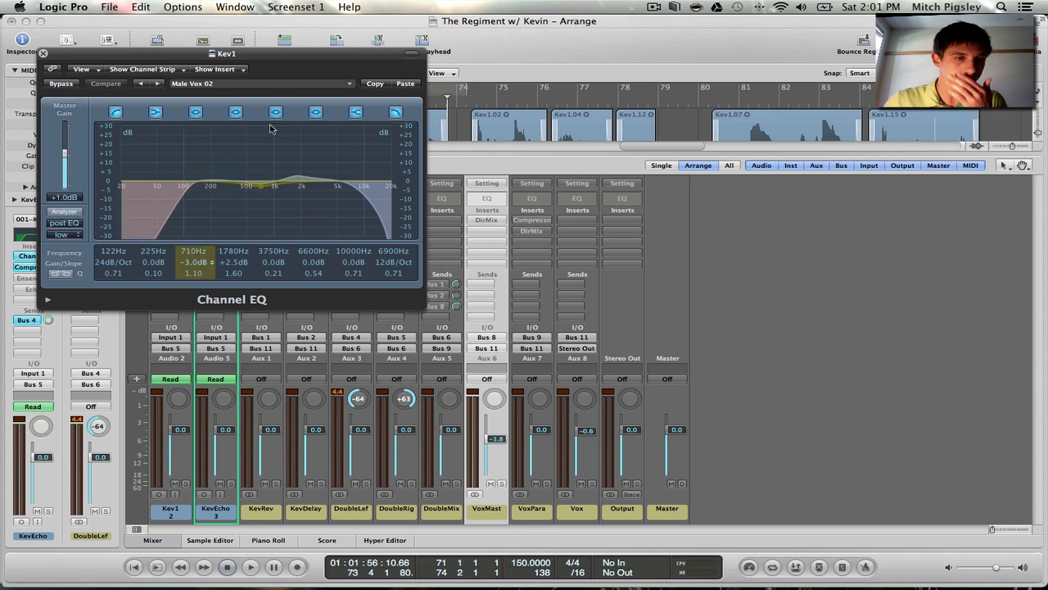
drag(261, 55, 563, 66)
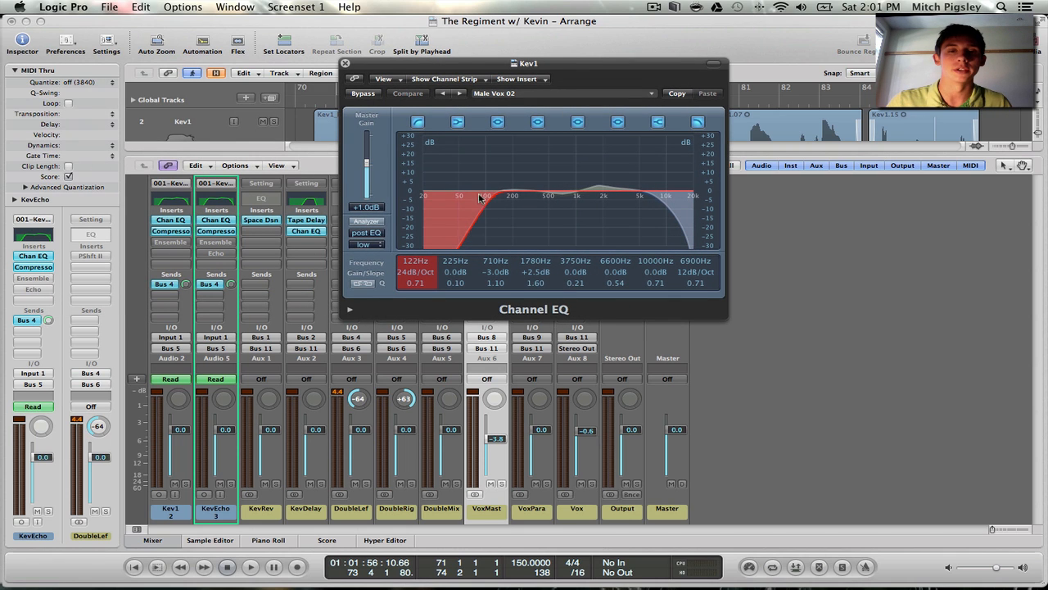
drag(565, 70, 707, 124)
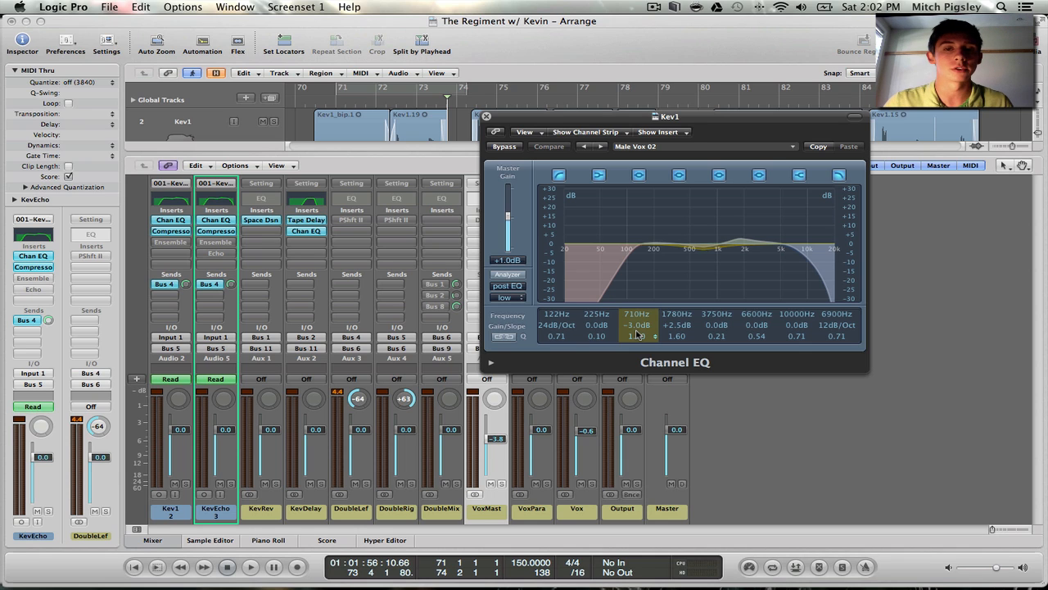
click(487, 117)
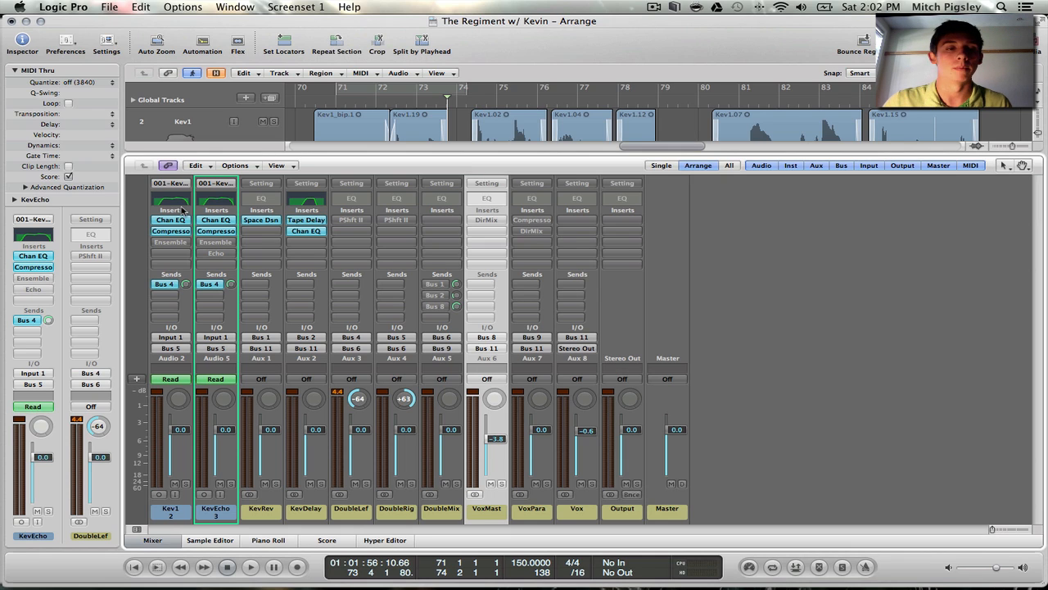
Bypass the Compressor on Kev1 and KevEcho and set the playhead at the start of the Kev1_bip.1 region
alt+click(180, 232)
alt+click(202, 232)
click(317, 104)
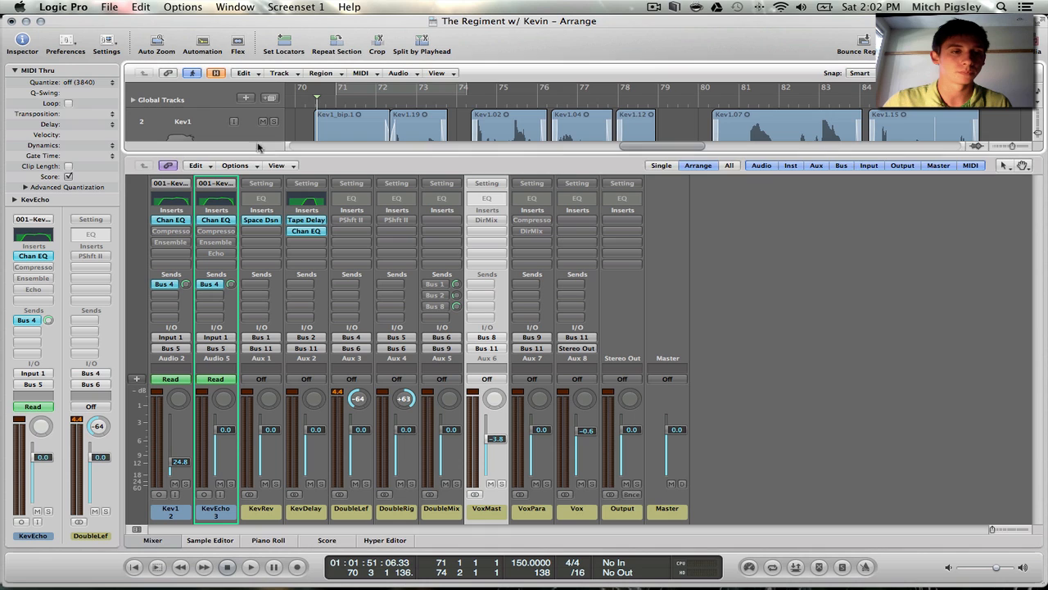
Compare the Kev1 vocal without and with Channel EQ by bypassing it, starting playback and re-enabling it while the track plays
alt+click(173, 221)
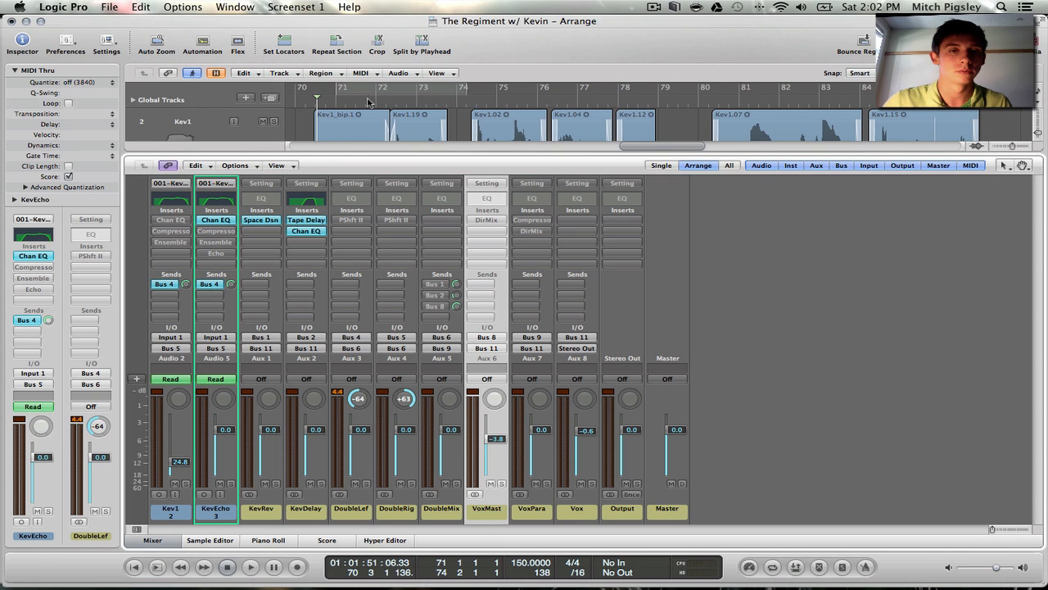
click(354, 124)
key(space)
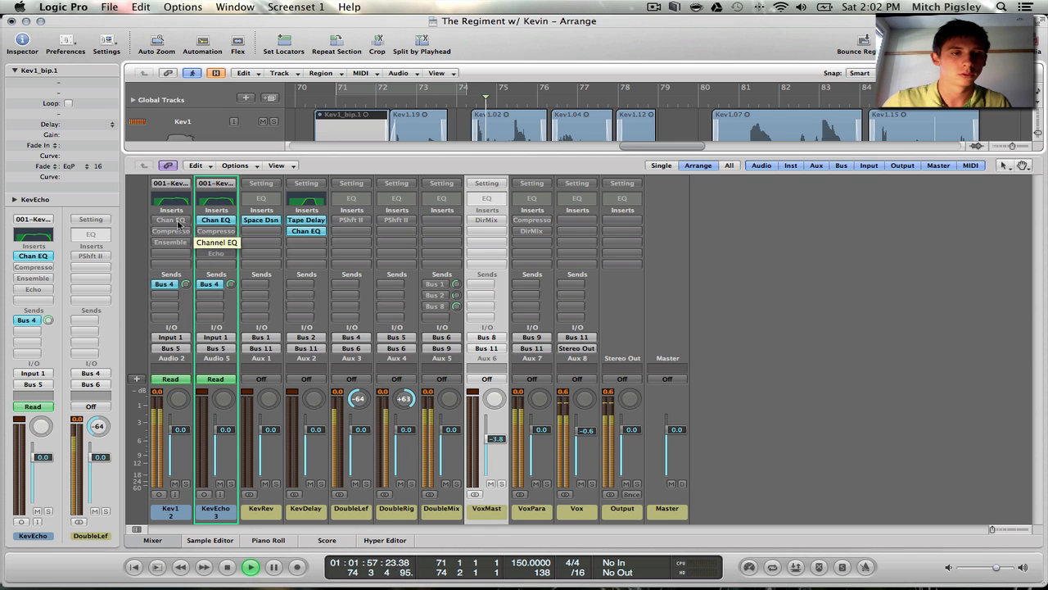
alt+click(178, 222)
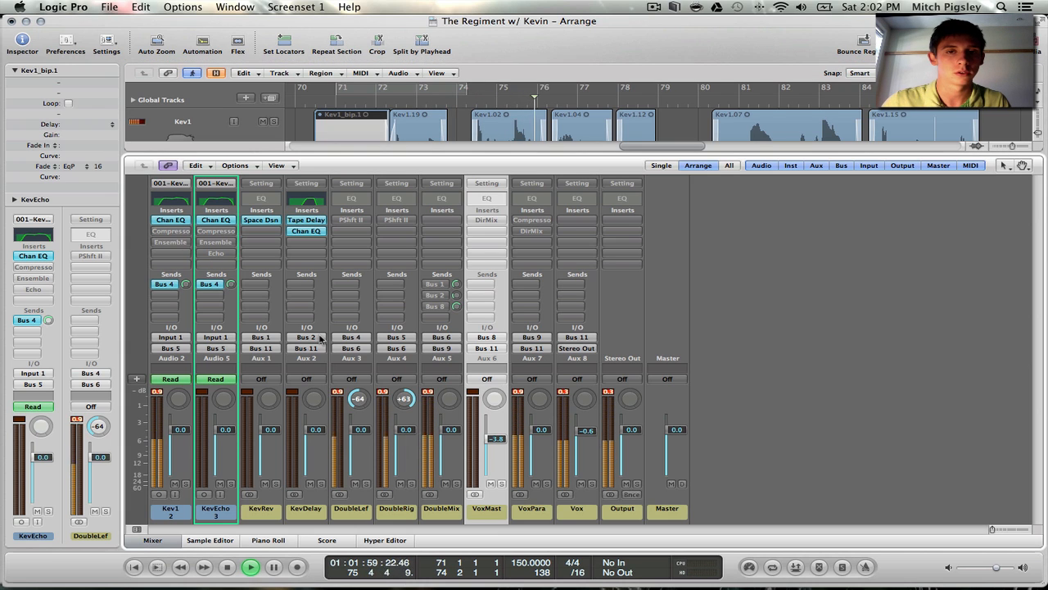
key(space)
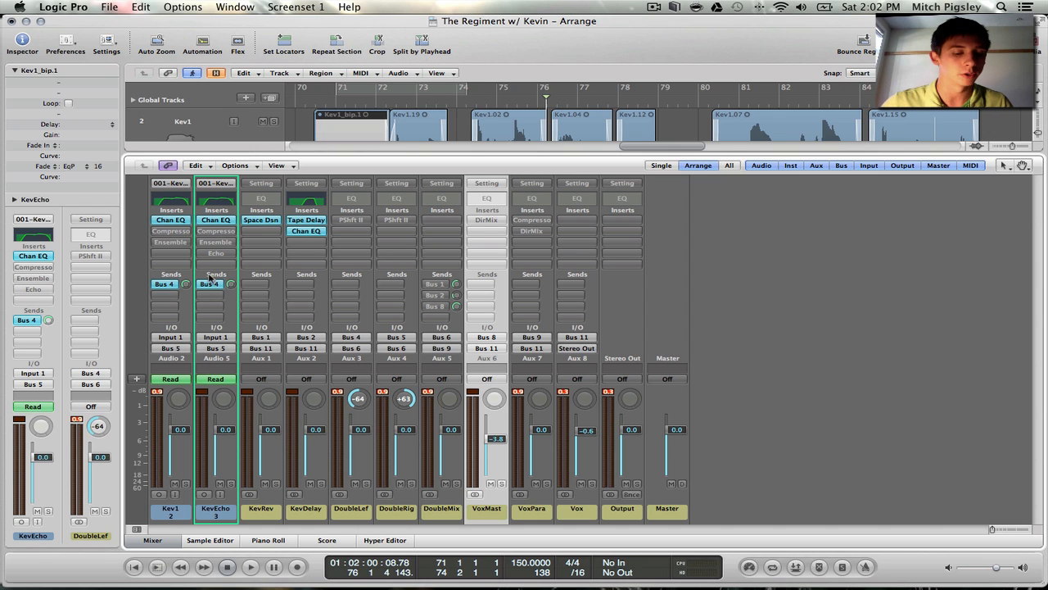
Enable the Compressor on Kev1 and open its settings to examine the ratio, threshold and gain
alt+click(184, 232)
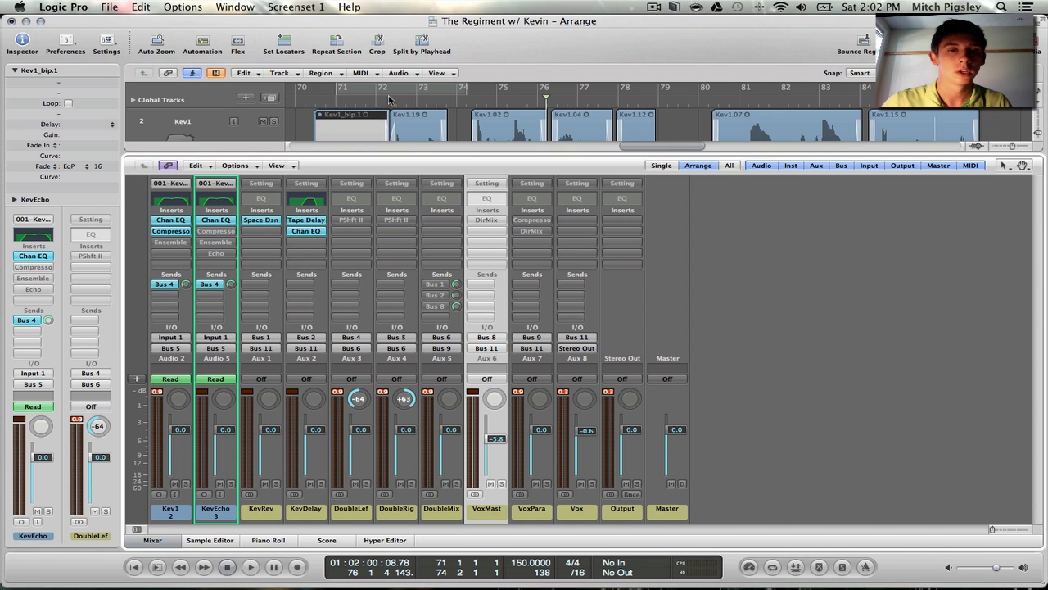
click(153, 231)
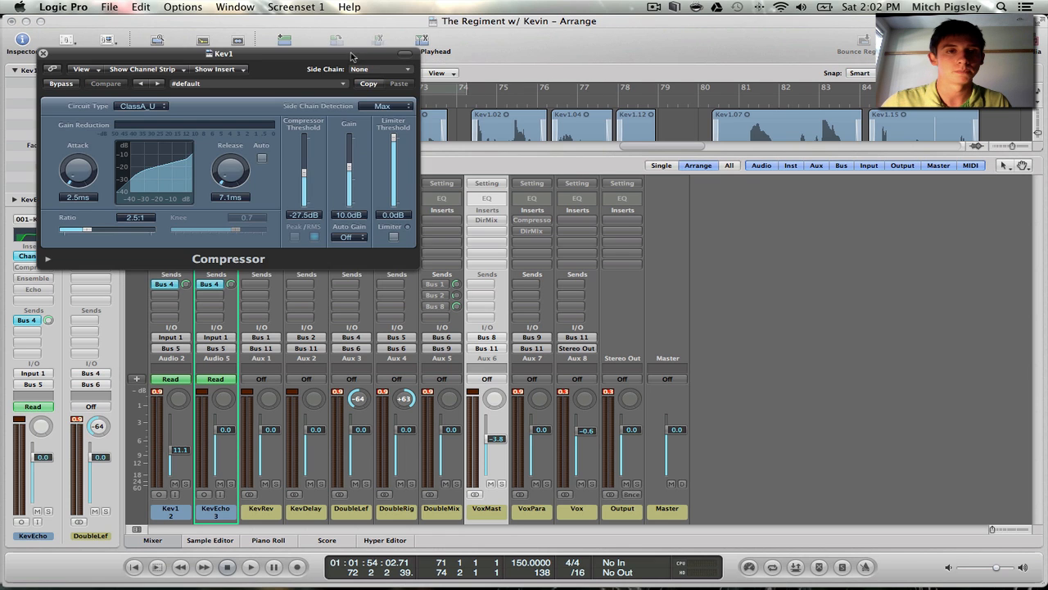
drag(352, 53, 533, 79)
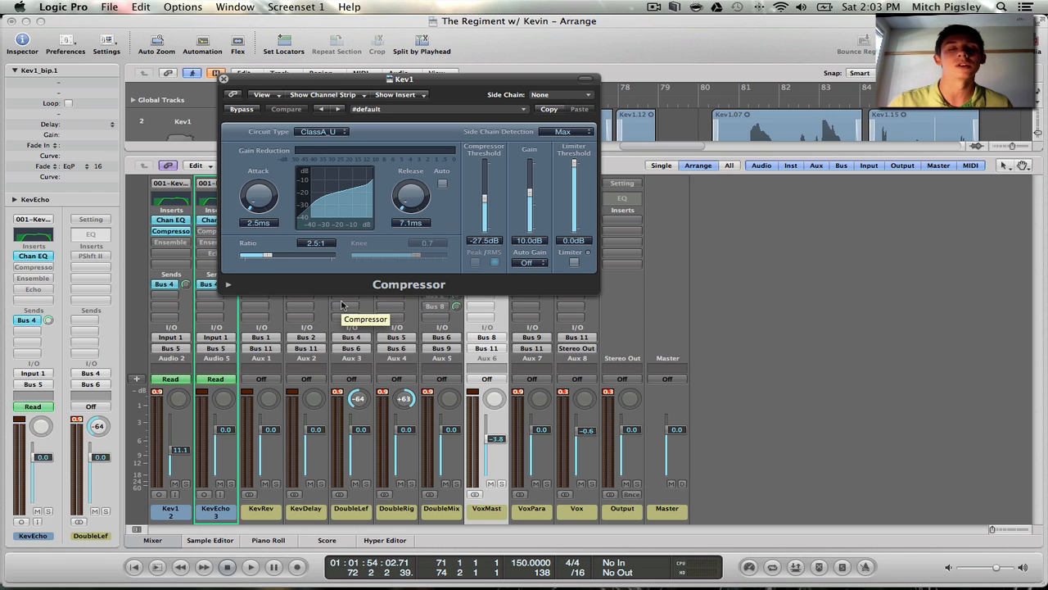
drag(268, 257, 266, 258)
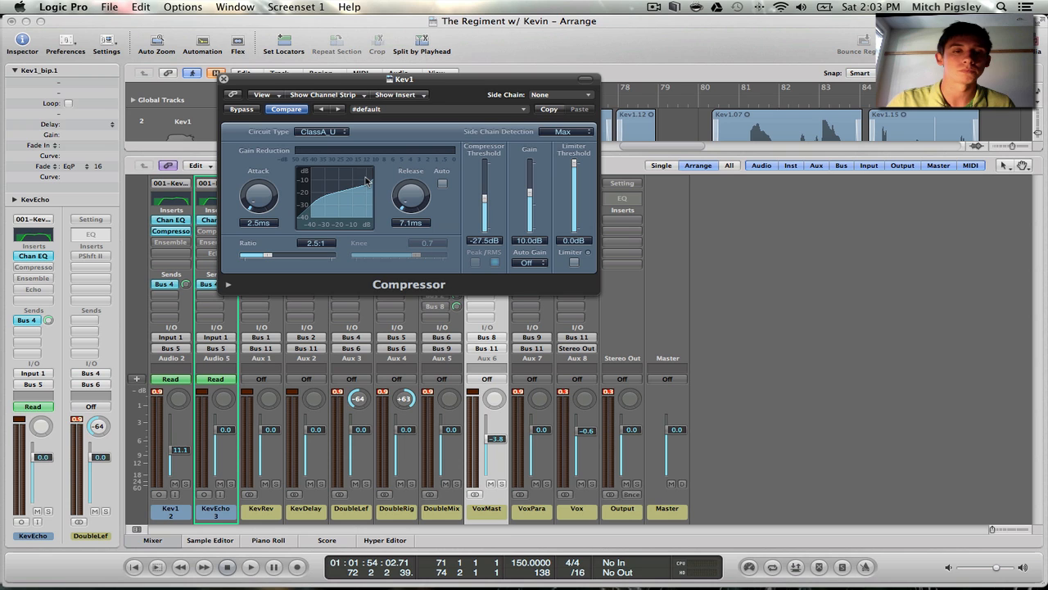
drag(496, 84, 485, 177)
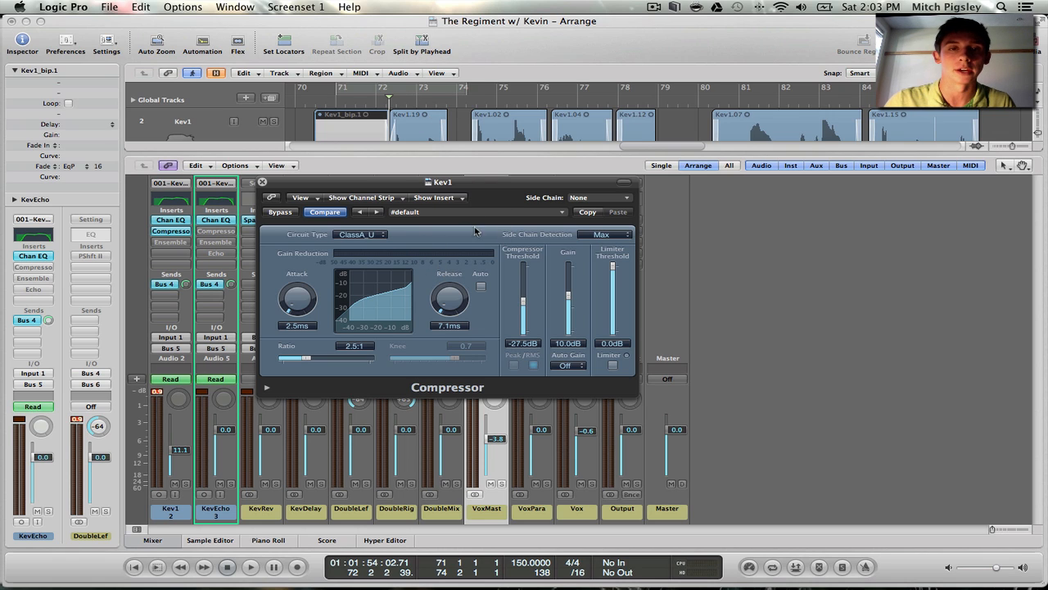
Play back the compressed Kev1 vocal while watching the Compressor's gain reduction, and close the plug-in window
key(space)
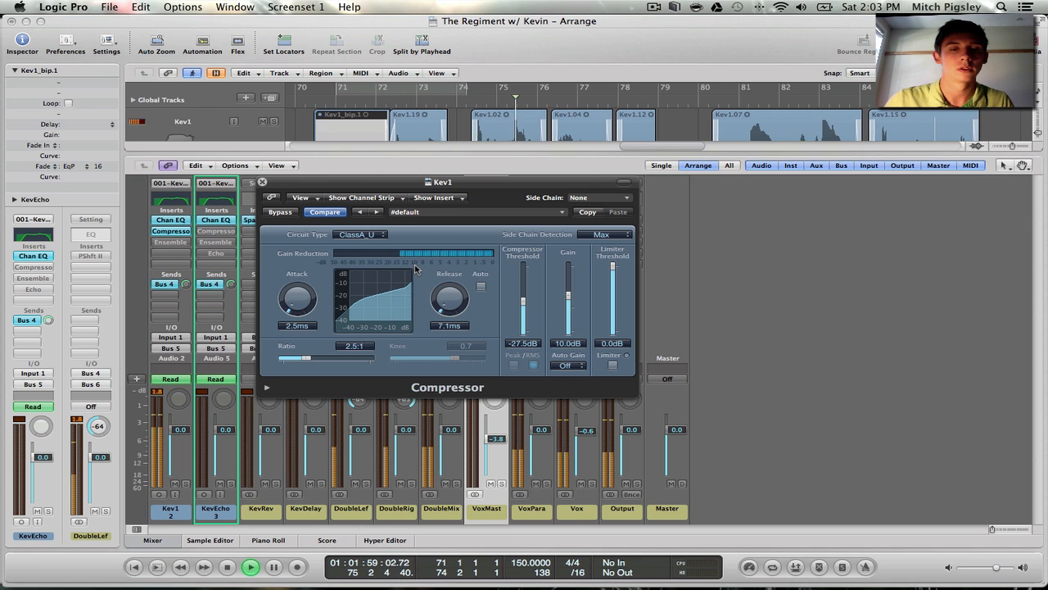
key(space)
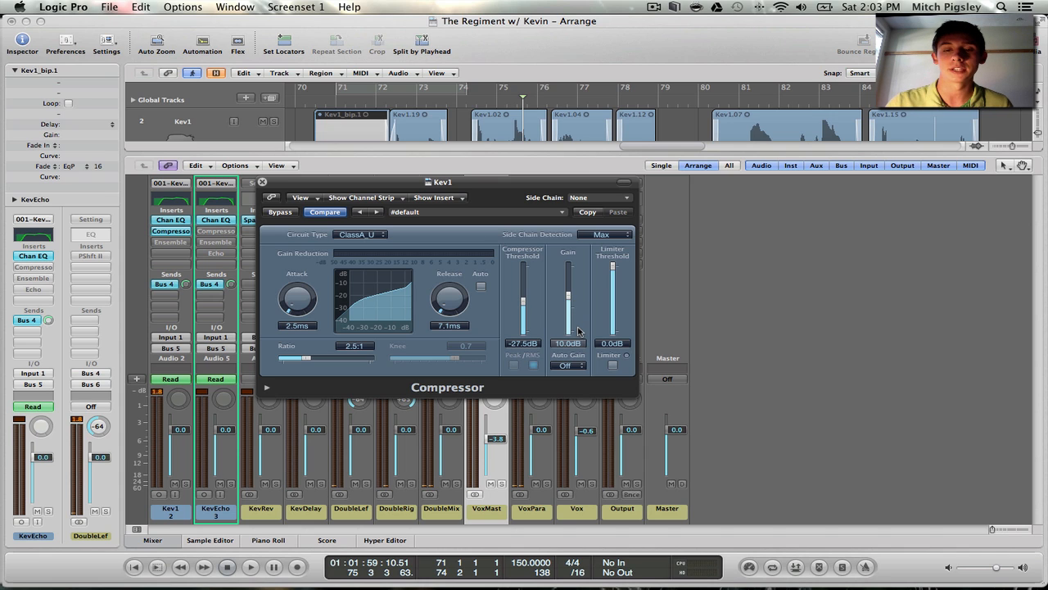
drag(306, 185, 332, 195)
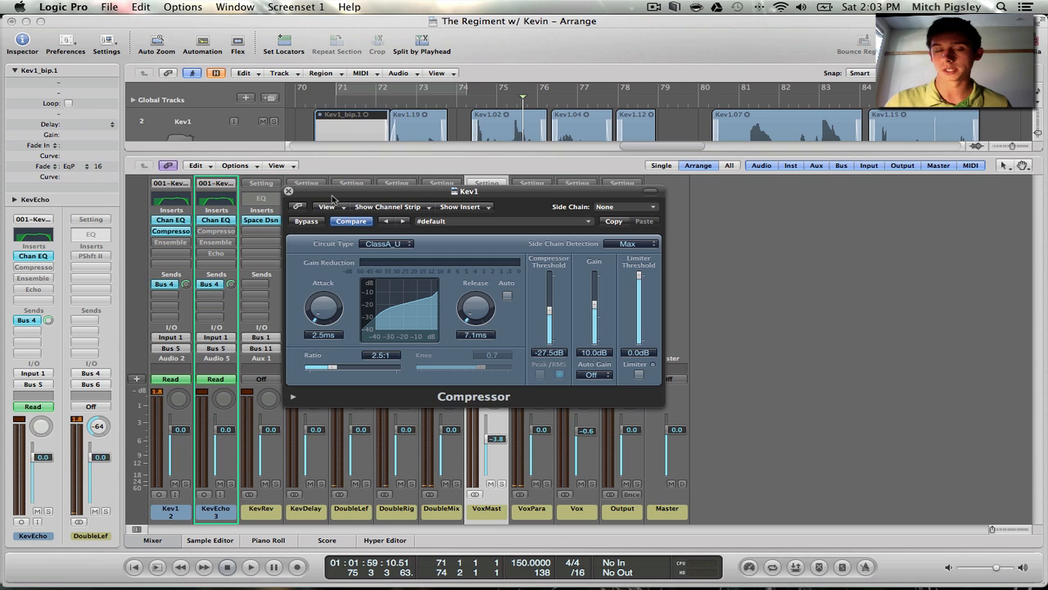
drag(333, 196, 379, 211)
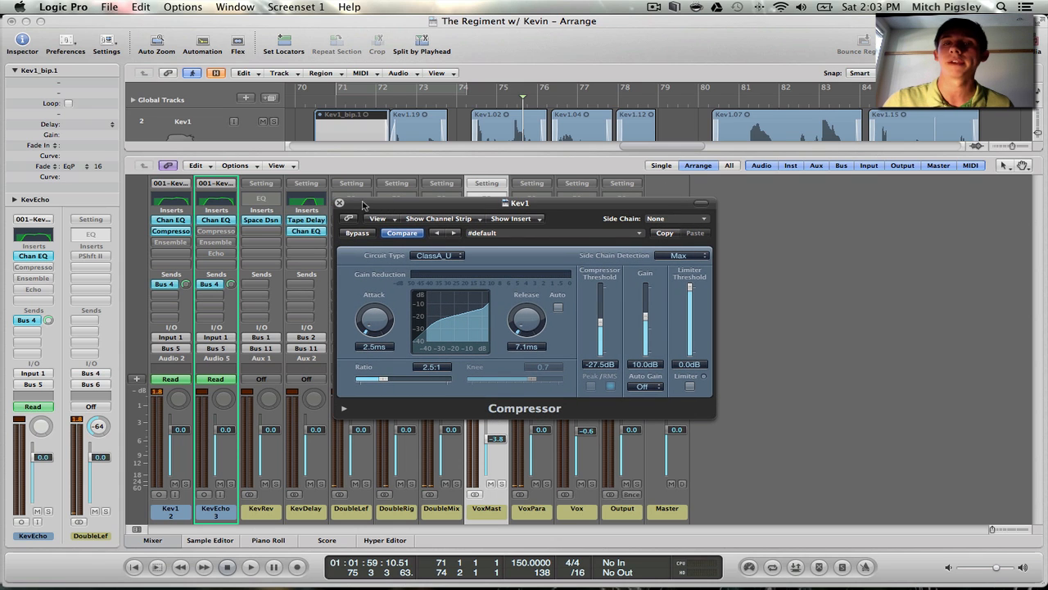
click(339, 202)
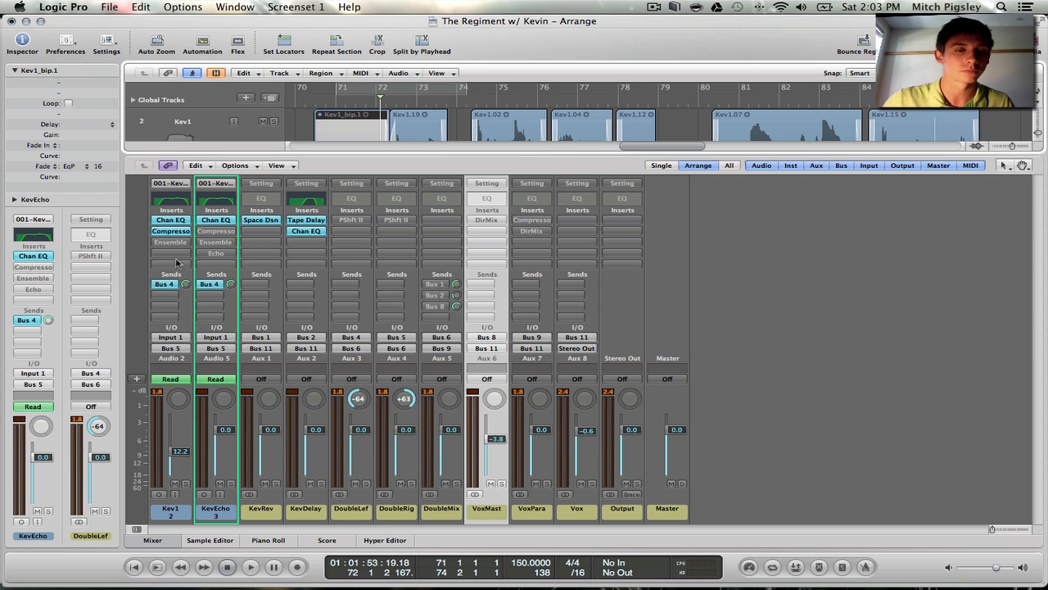
Compare the Kev1 vocal without and with compression by playing it bypassed, re-enabling the Compressor during playback and stopping
key(space)
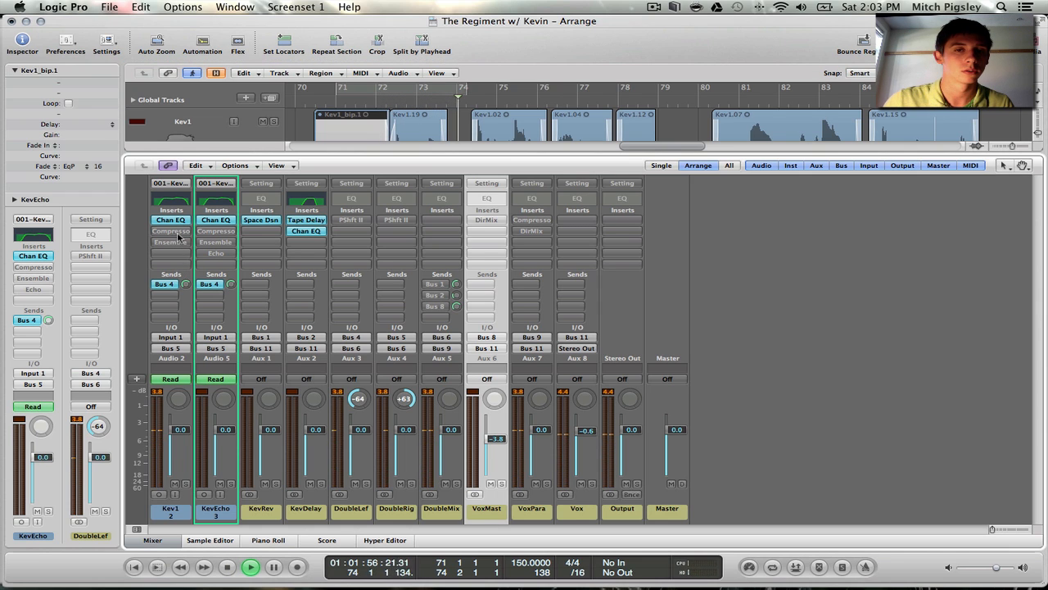
alt+click(170, 231)
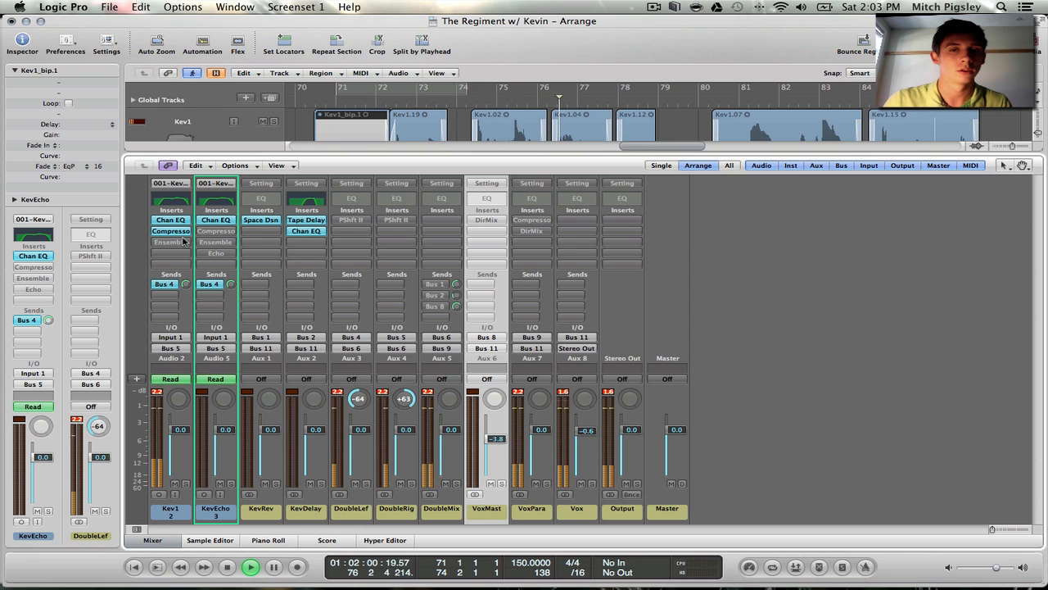
key(space)
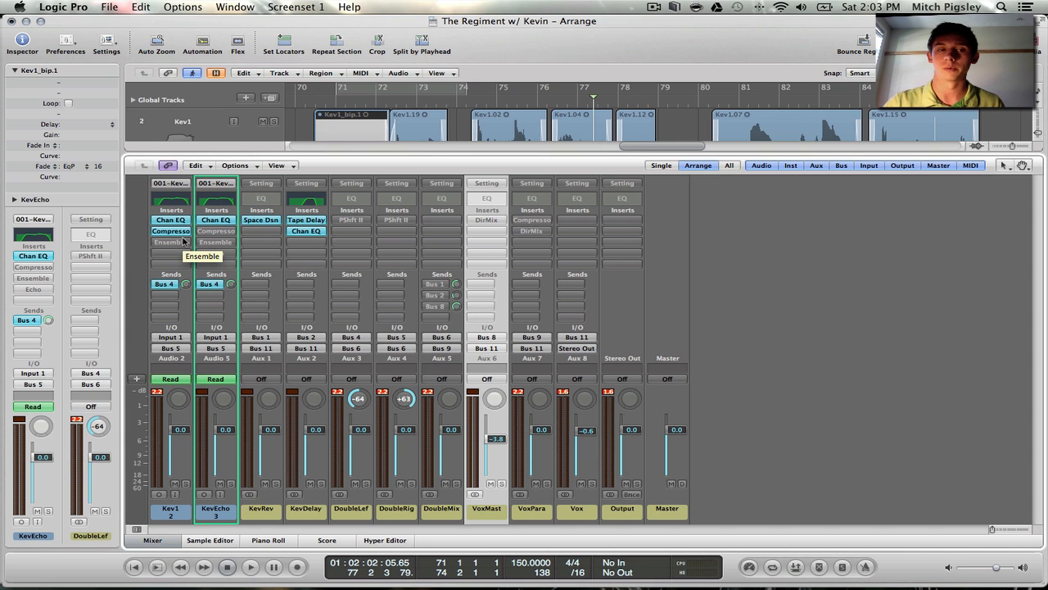
Open the Ensemble plug-in on Kev1 and move its window clear of the channel strips to examine its settings
click(184, 242)
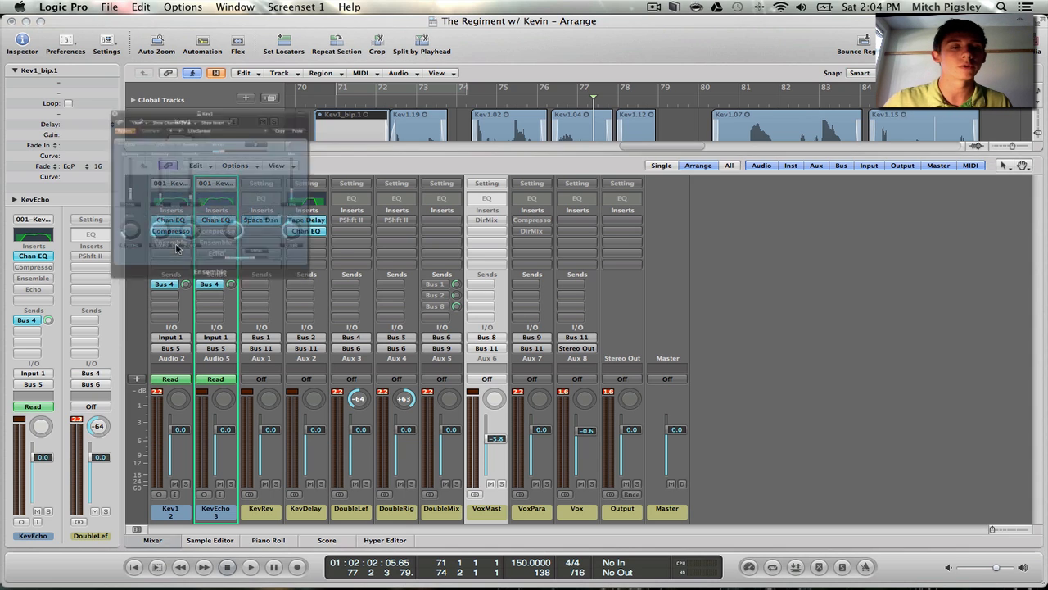
drag(211, 58, 533, 90)
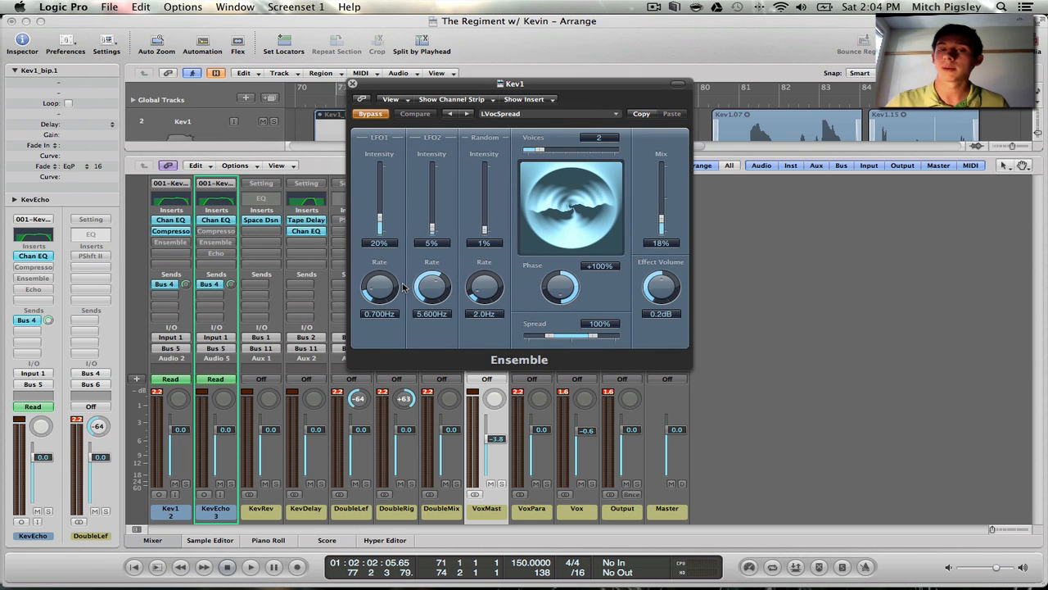
drag(536, 85, 748, 149)
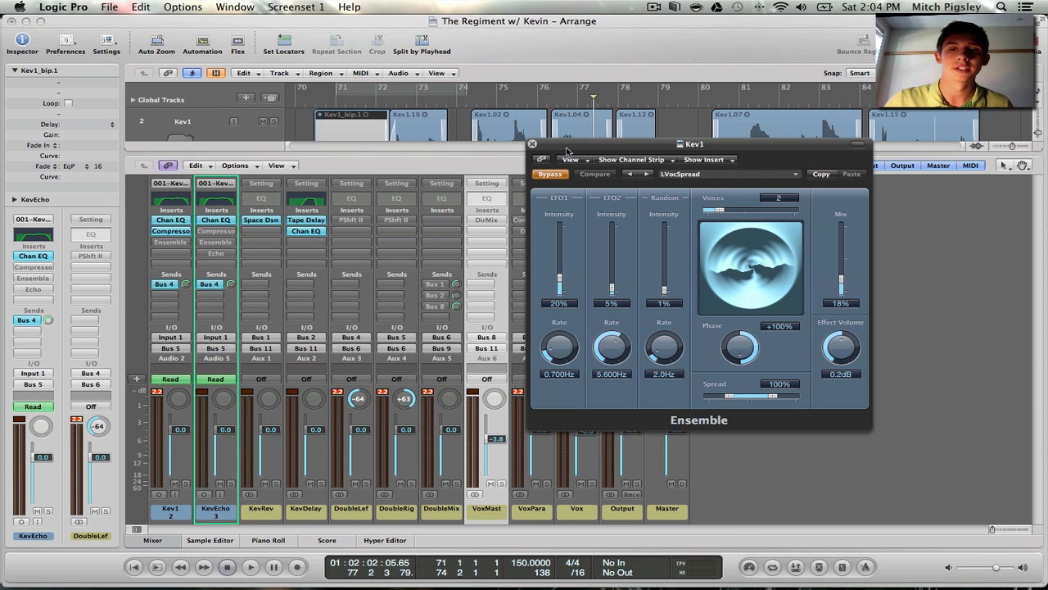
drag(567, 148, 606, 179)
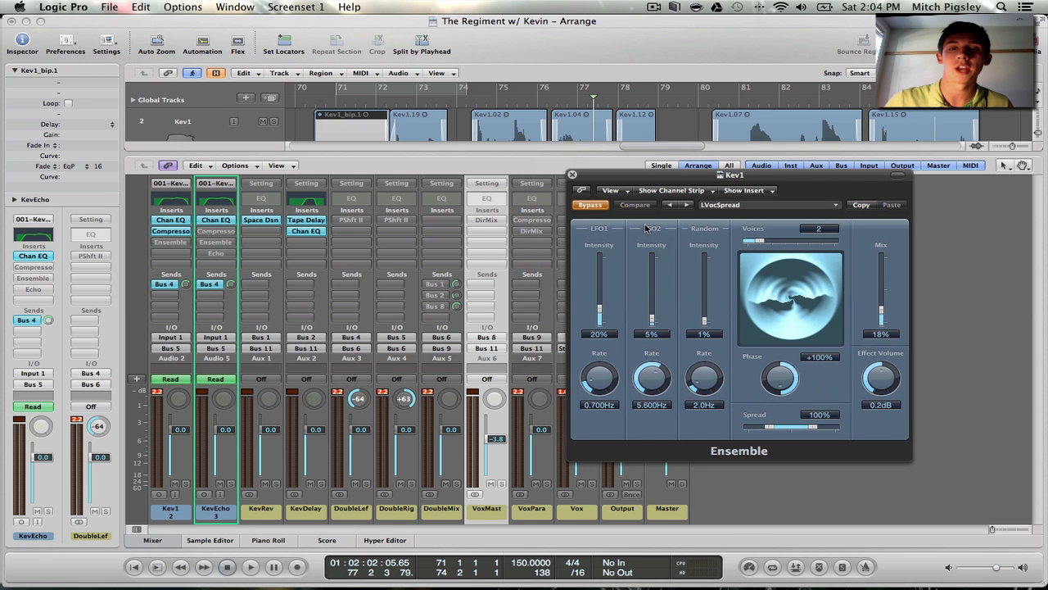
drag(762, 176, 870, 61)
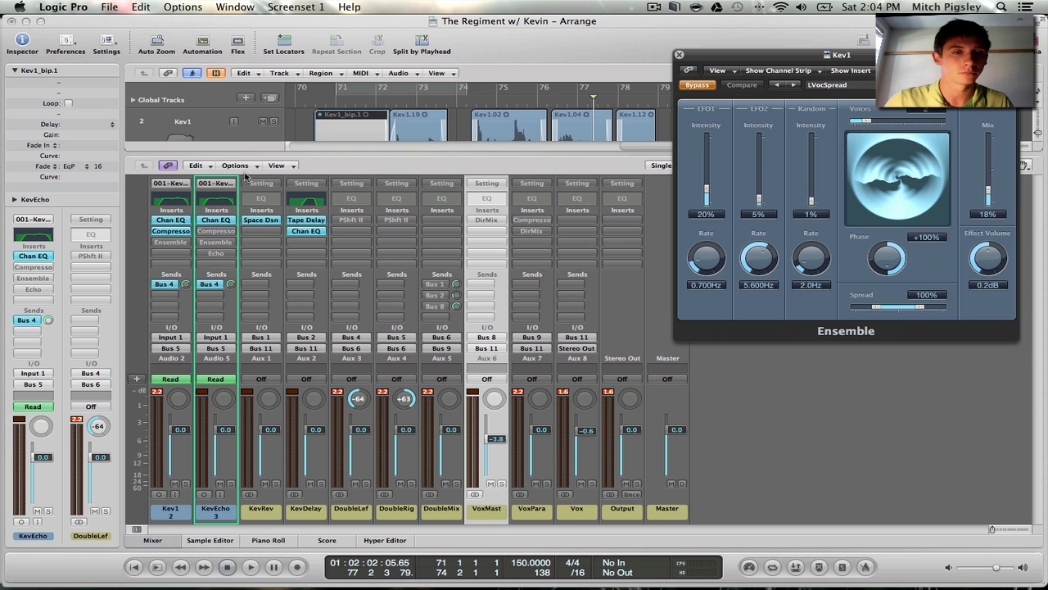
Play Kev1 from before the Kev1.02 region, enable Ensemble during playback, raise its voices to 3, then stop and close the plug-in
click(401, 102)
key(space)
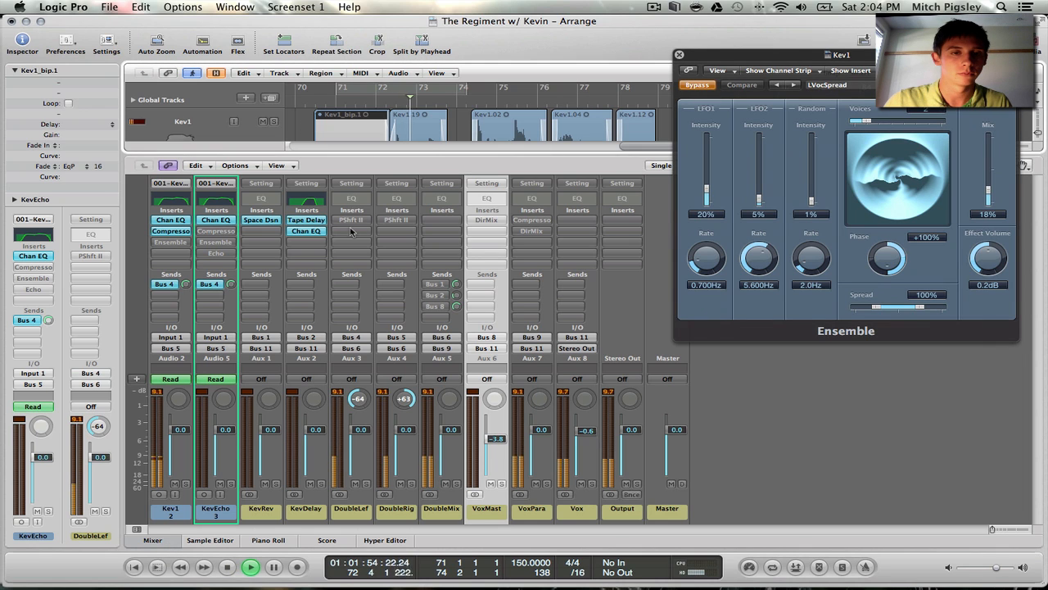
alt+click(173, 245)
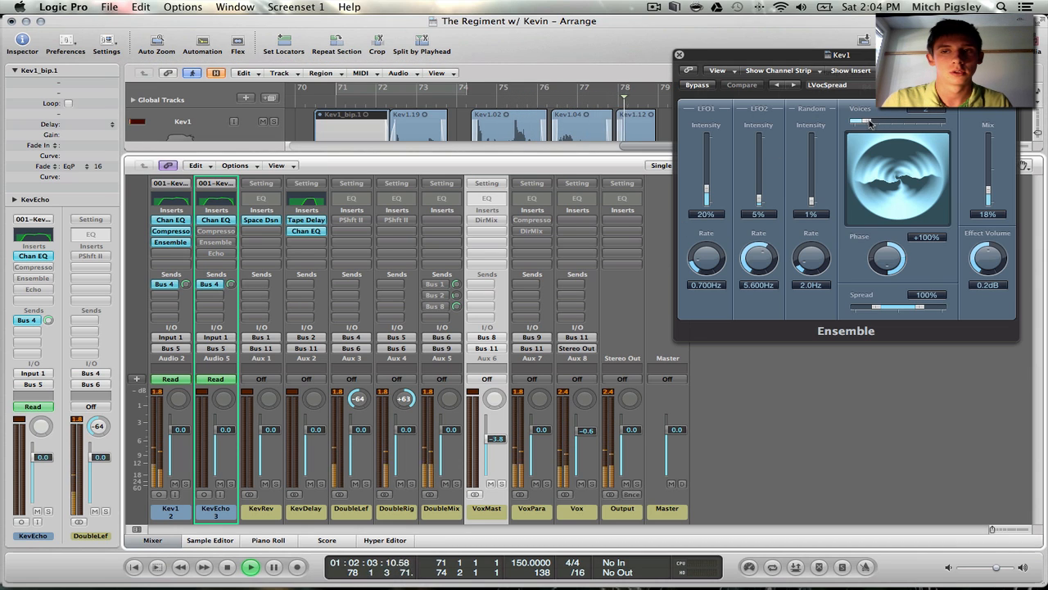
mouse_move(867, 122)
mouse_down()
mouse_move(899, 121)
mouse_move(868, 122)
mouse_move(878, 122)
mouse_up()
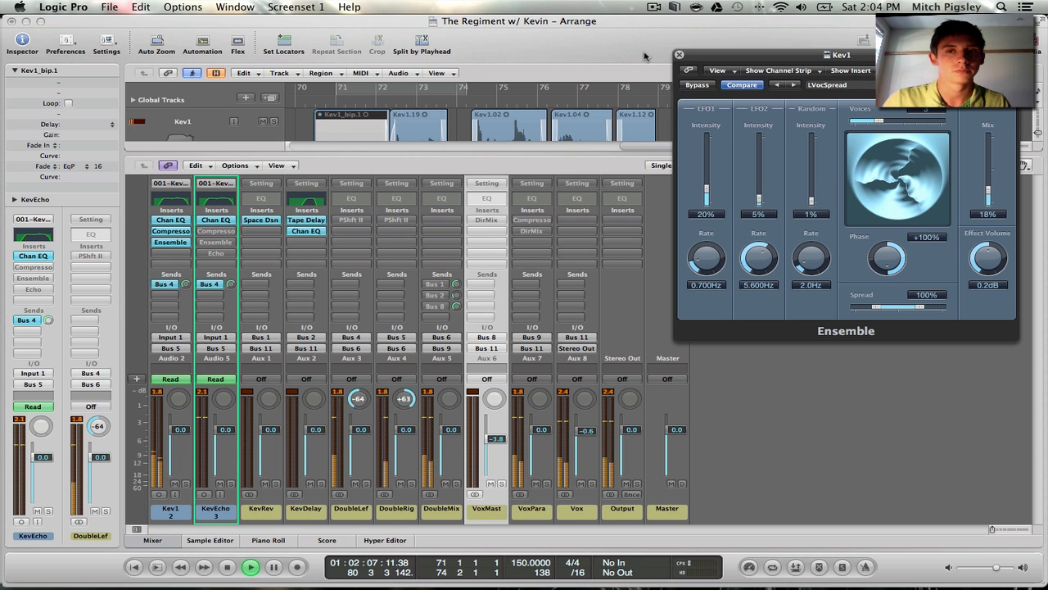
key(space)
click(678, 55)
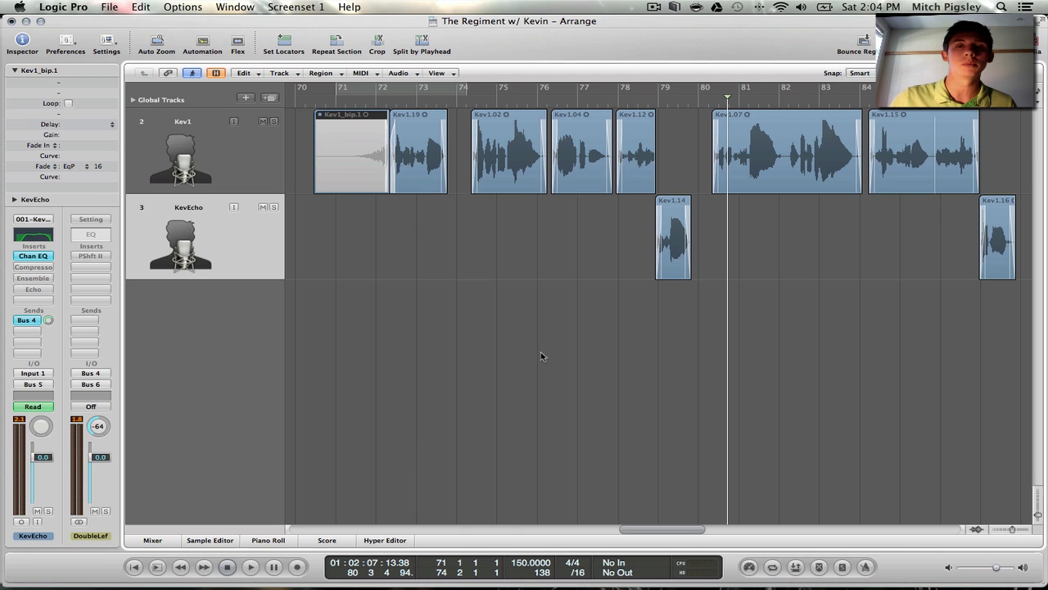
Enable the Compressor, Ensemble and Echo inserts on the KevEcho channel strip
click(153, 540)
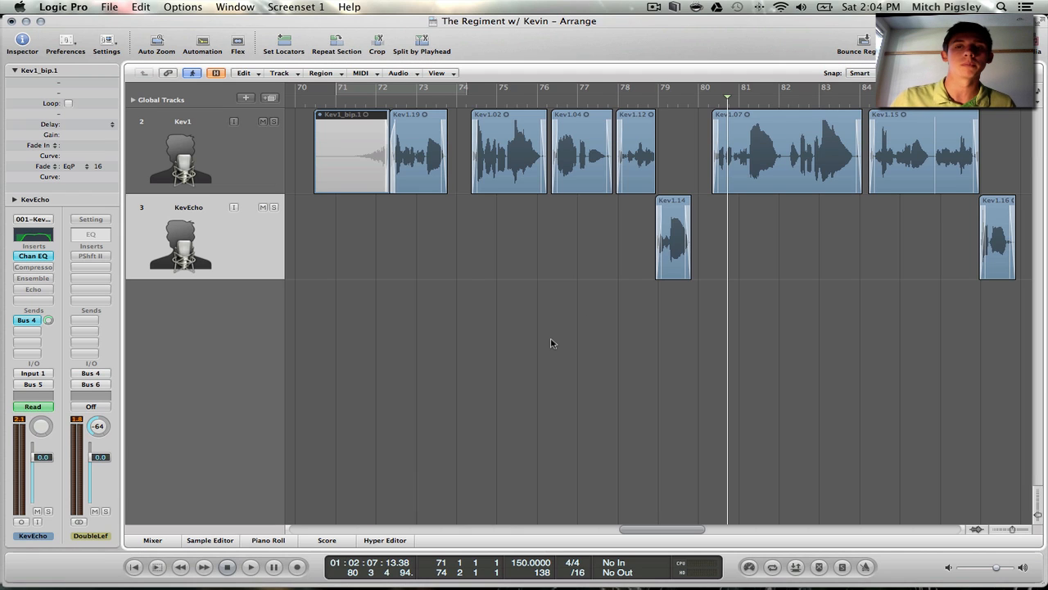
click(162, 537)
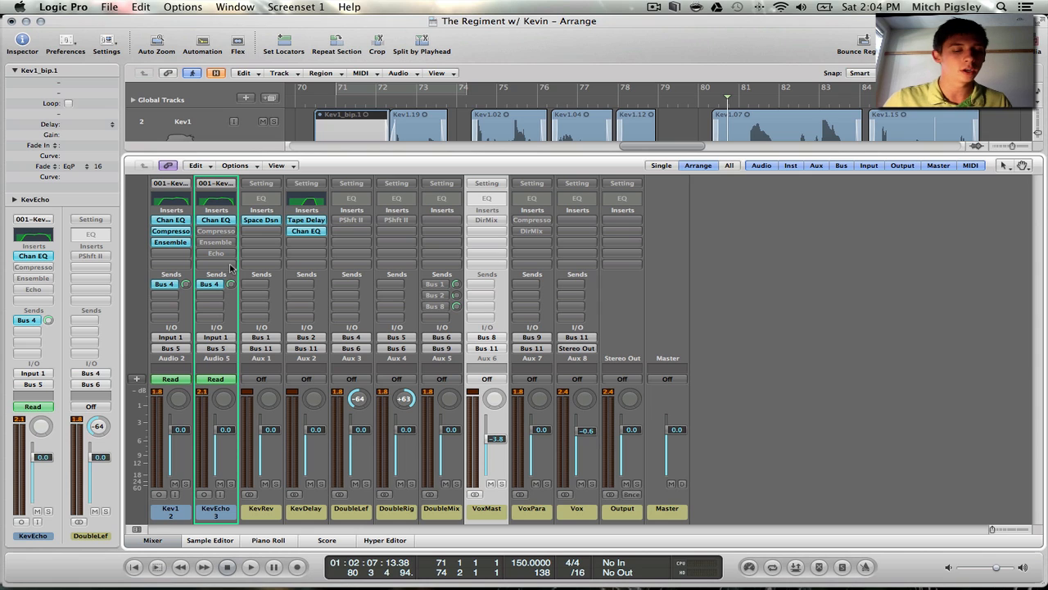
alt+click(228, 231)
alt+click(228, 243)
alt+click(228, 253)
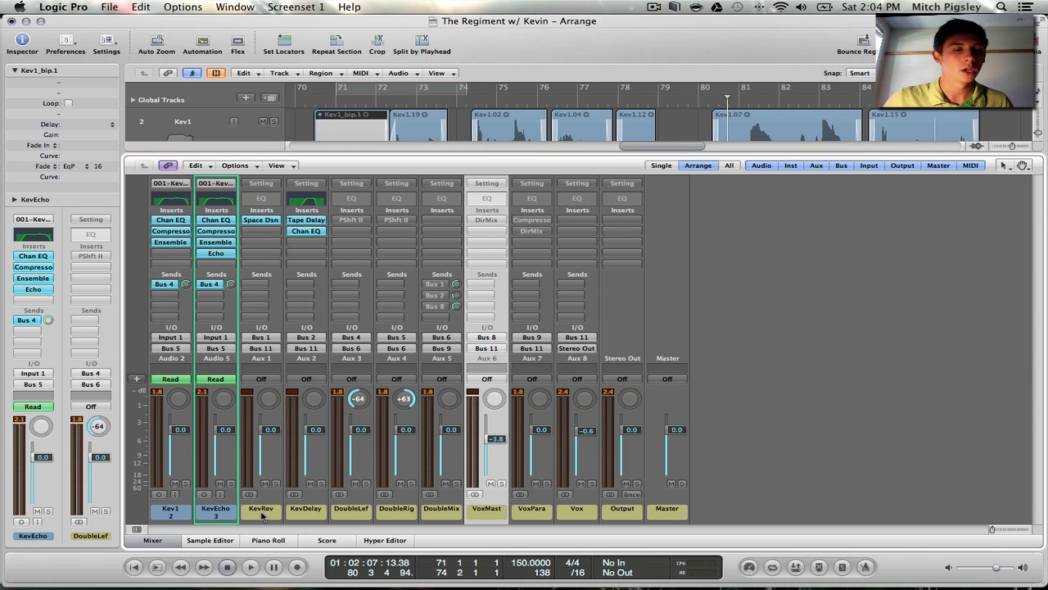
Show the full arrangement, place the playhead midway through bar 77 and select the Kev1.14 region on KevEcho
click(155, 542)
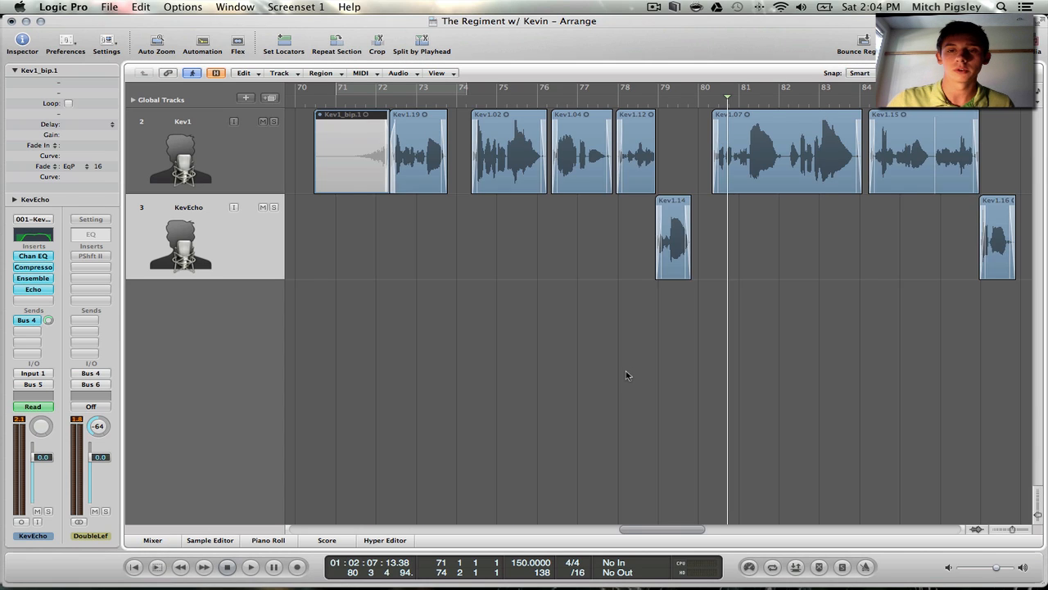
scroll(628, 370, right, 2)
click(522, 90)
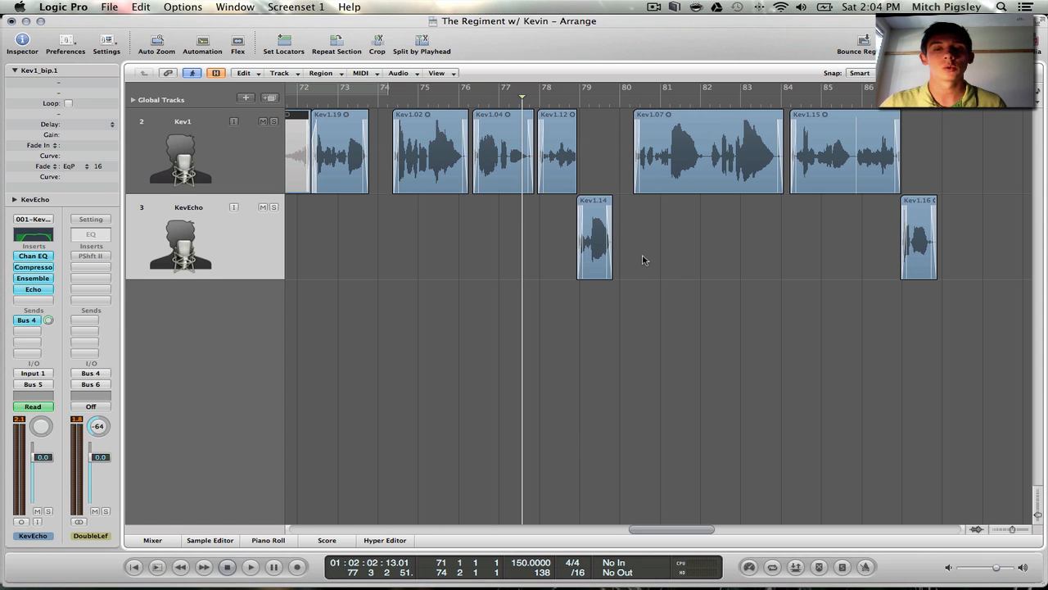
drag(914, 144, 354, 147)
click(743, 335)
click(584, 239)
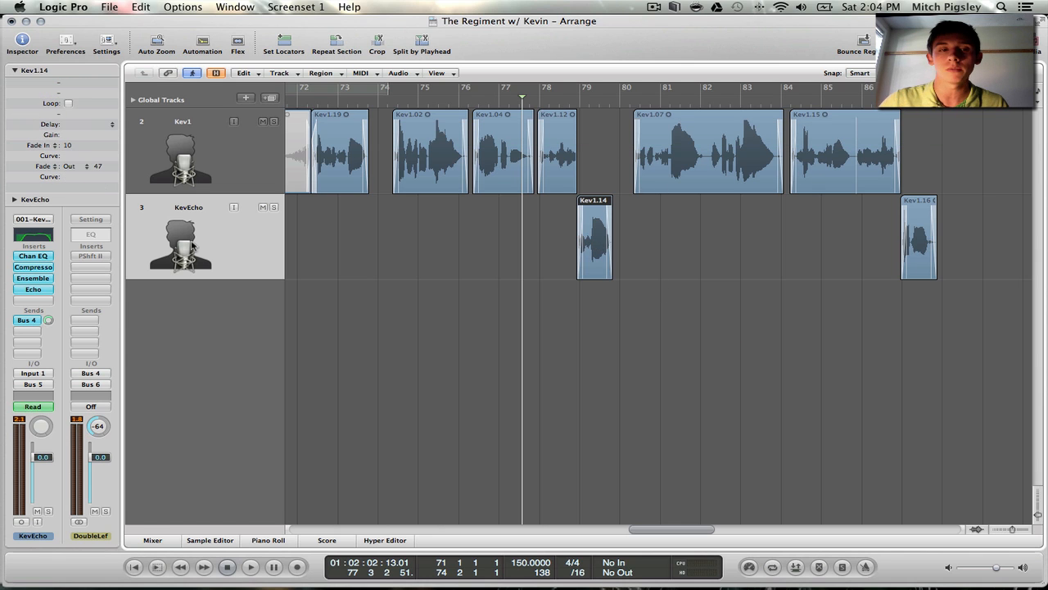
Play the arrangement from bar 77 through the Kev1.14 region to hear the KevEcho effects, and stop playback
click(151, 540)
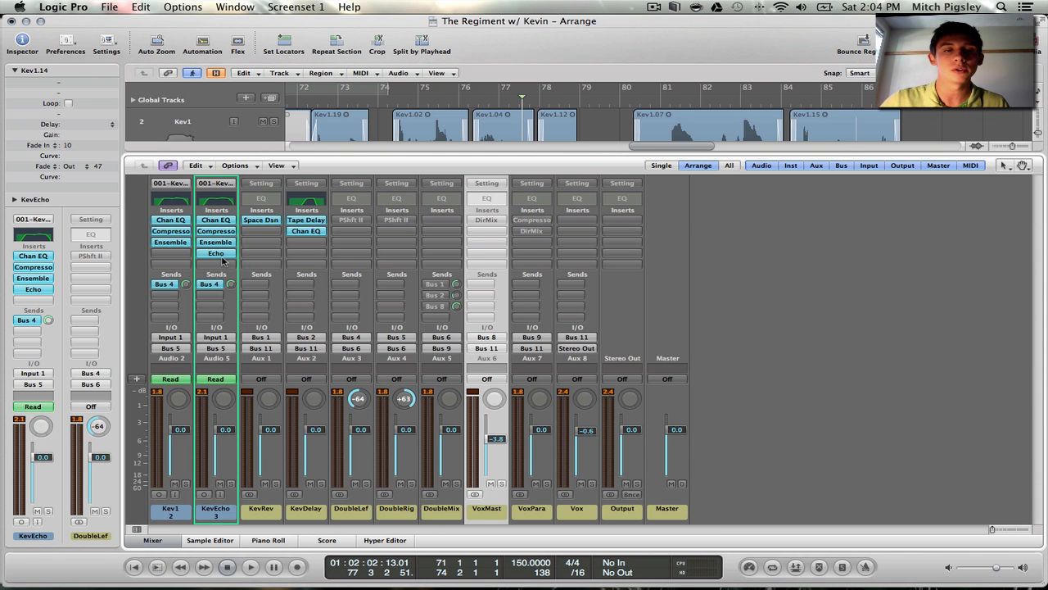
click(172, 534)
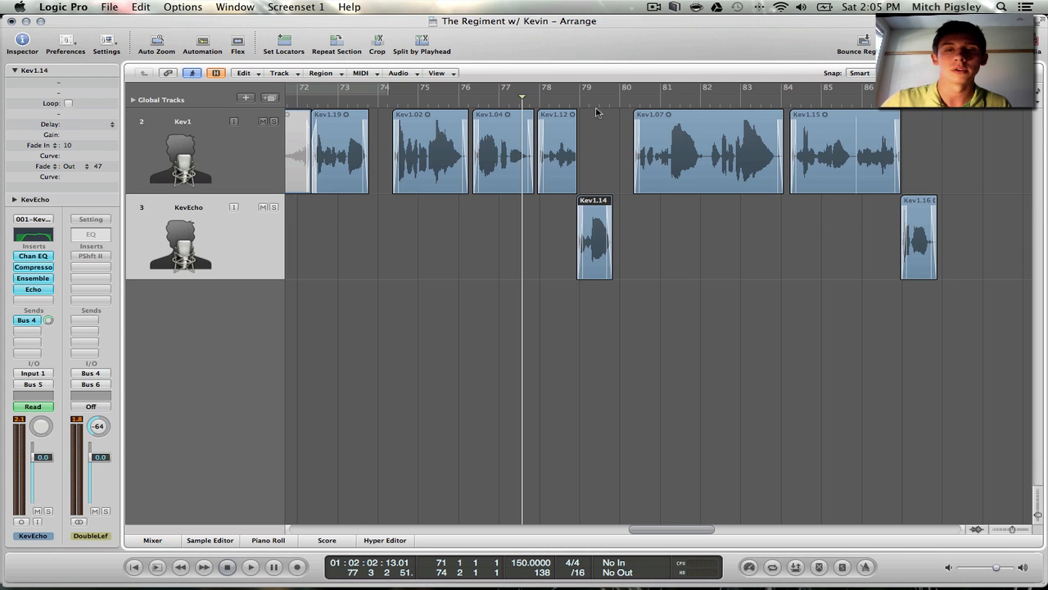
click(662, 245)
click(597, 237)
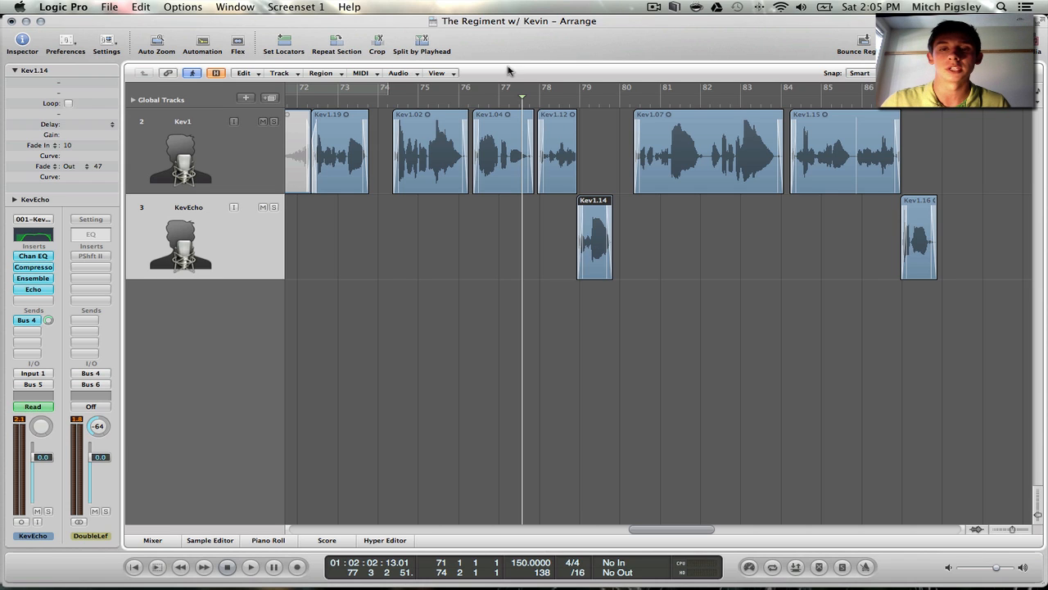
double_click(506, 100)
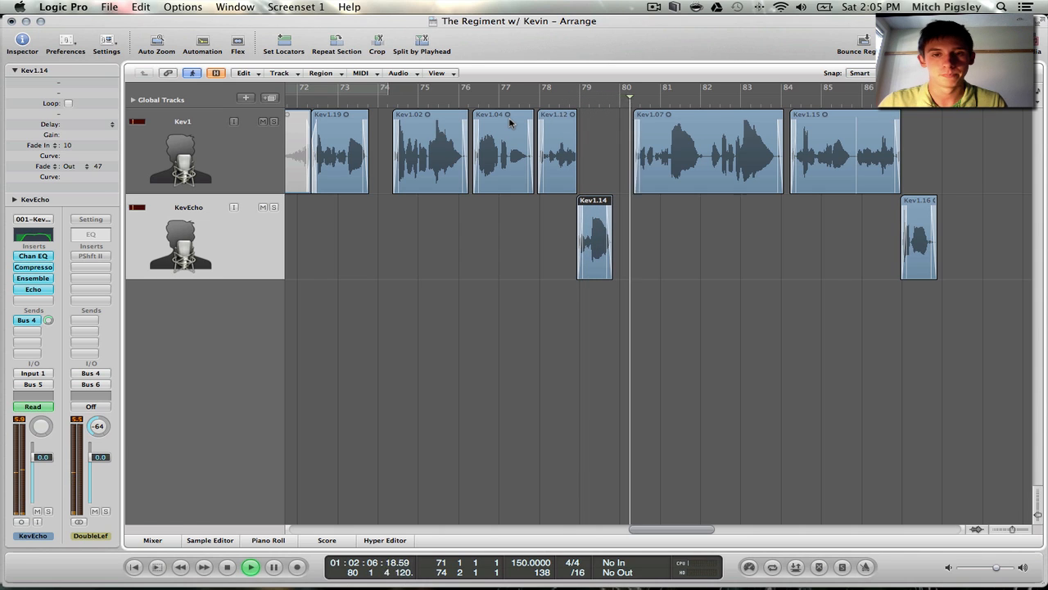
key(space)
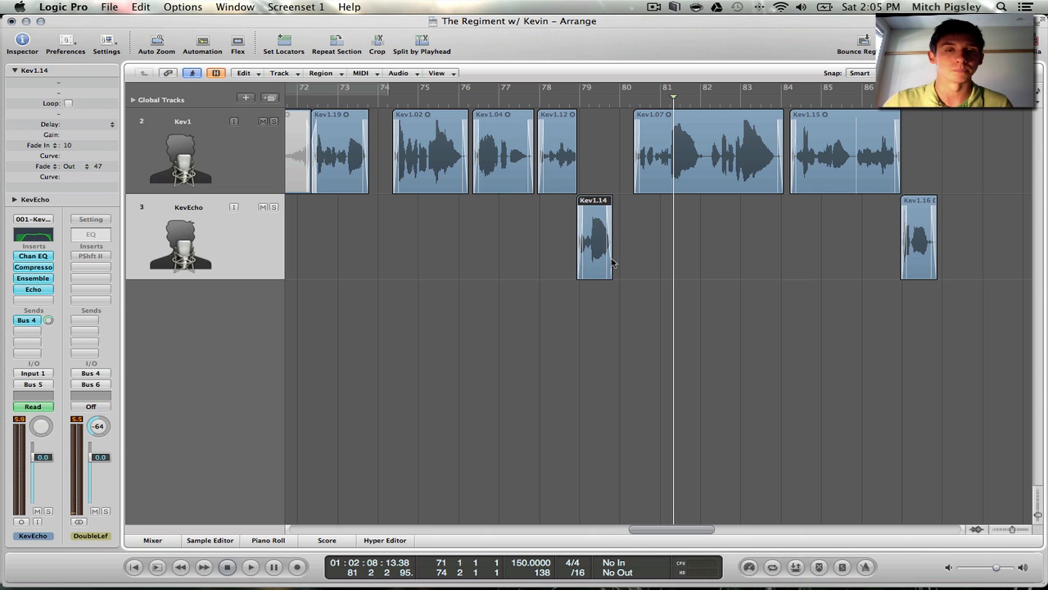
Return to the mixer and examine the Bus 4 send to DoubleLeft and its level on the KevEcho channel strip
scroll(524, 295, left, 3)
click(152, 540)
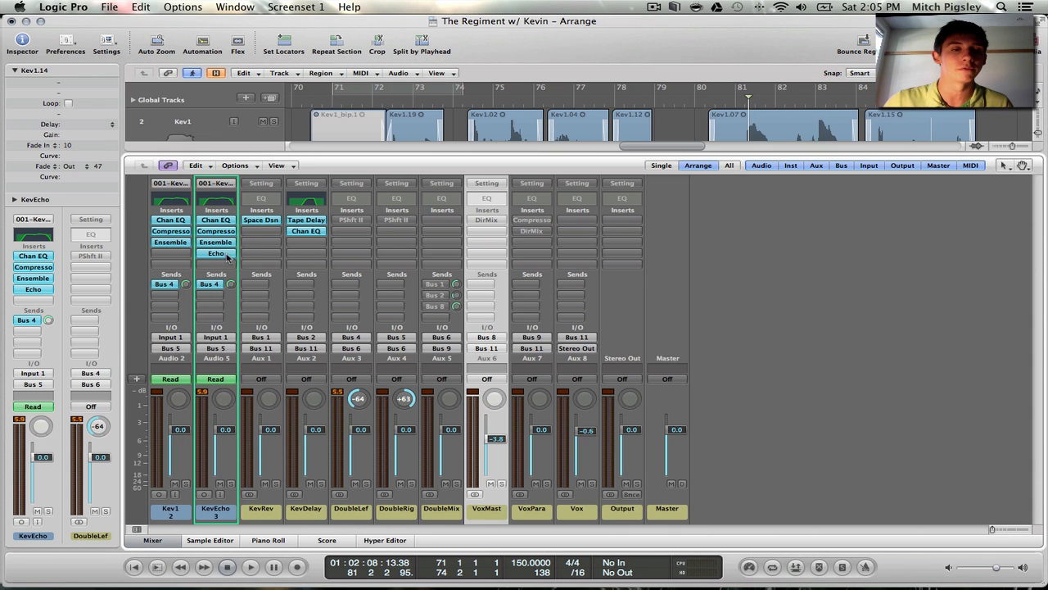
click(204, 516)
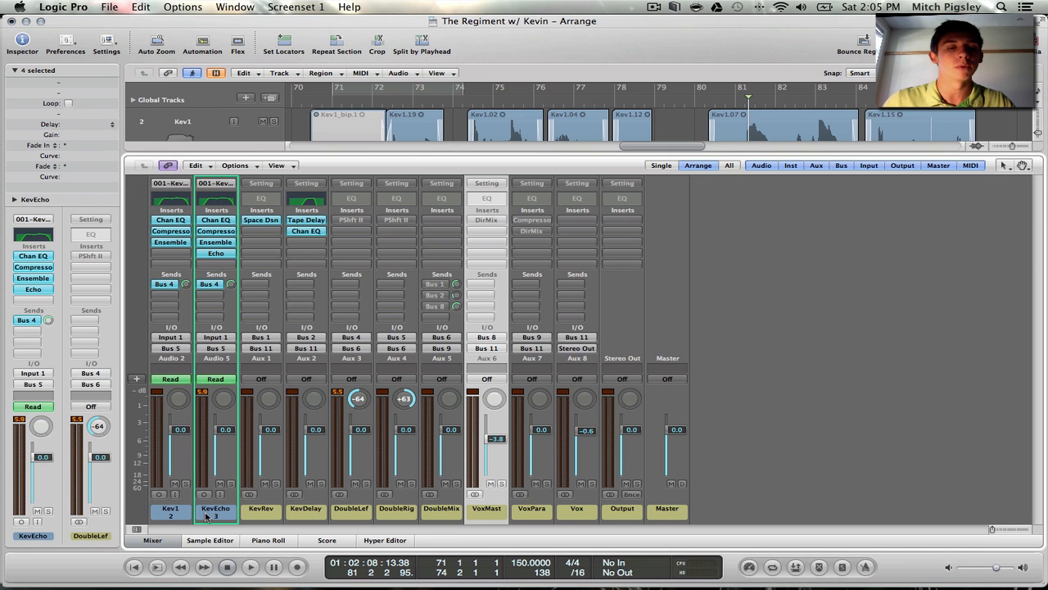
click(221, 288)
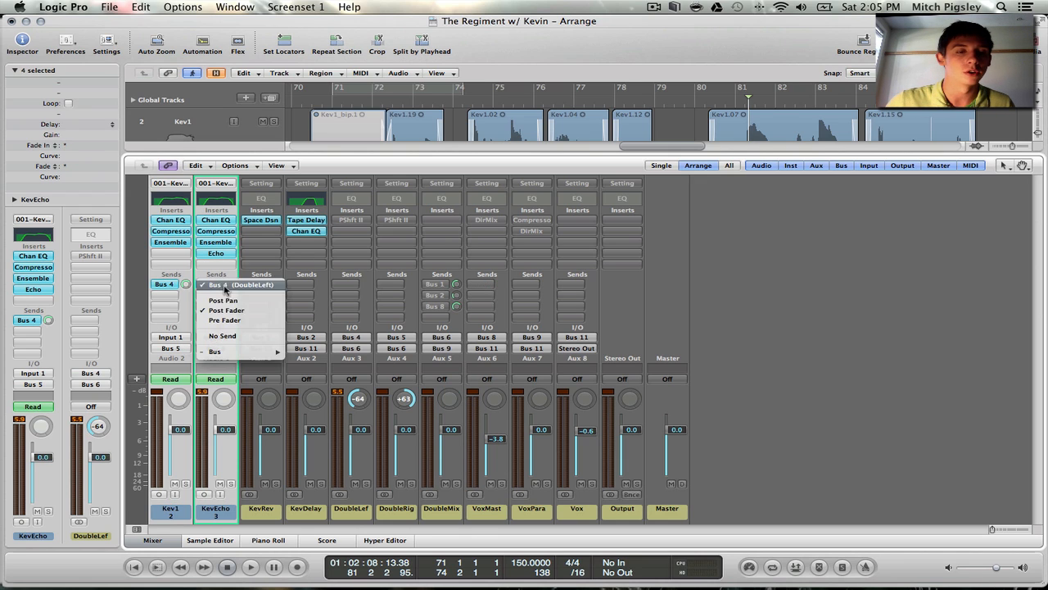
click(233, 287)
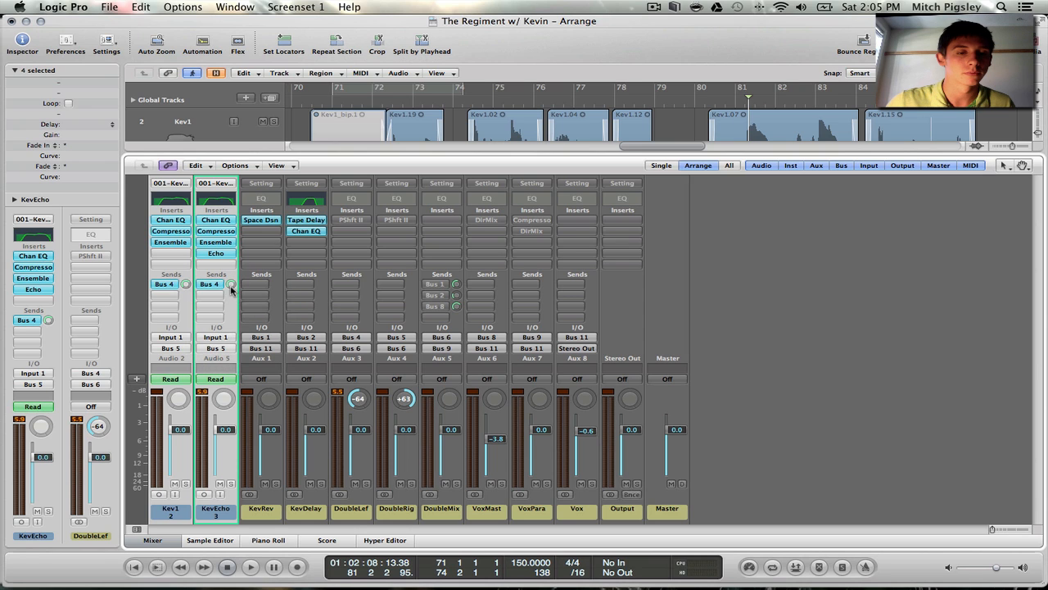
click(231, 287)
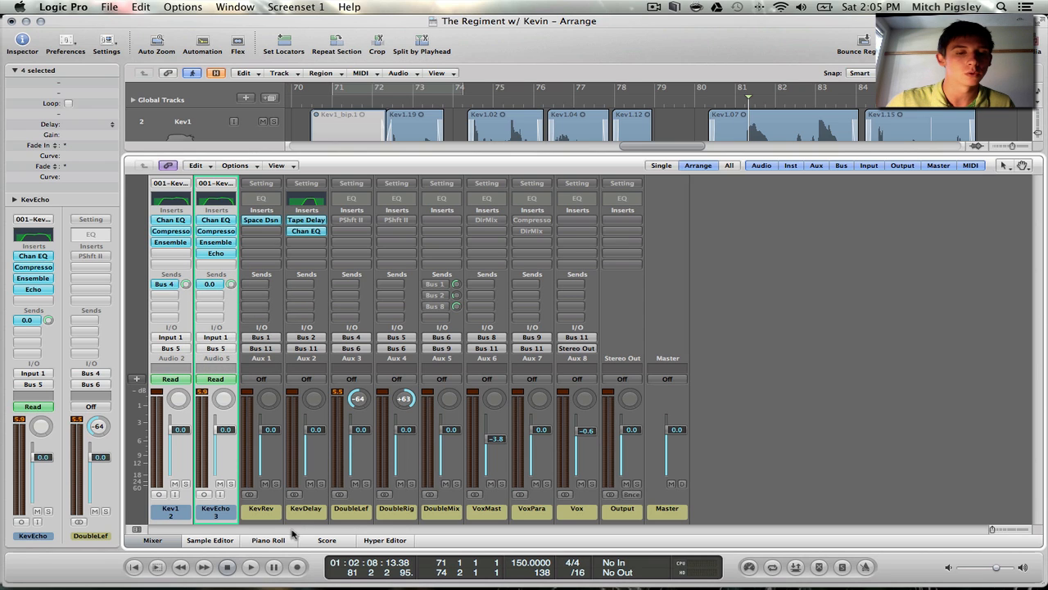
Trace the vocal doubling routing by selecting the Kev1, KevEcho, DoubleMix, DoubleRight and DoubleLeft channel strips in turn
click(354, 511)
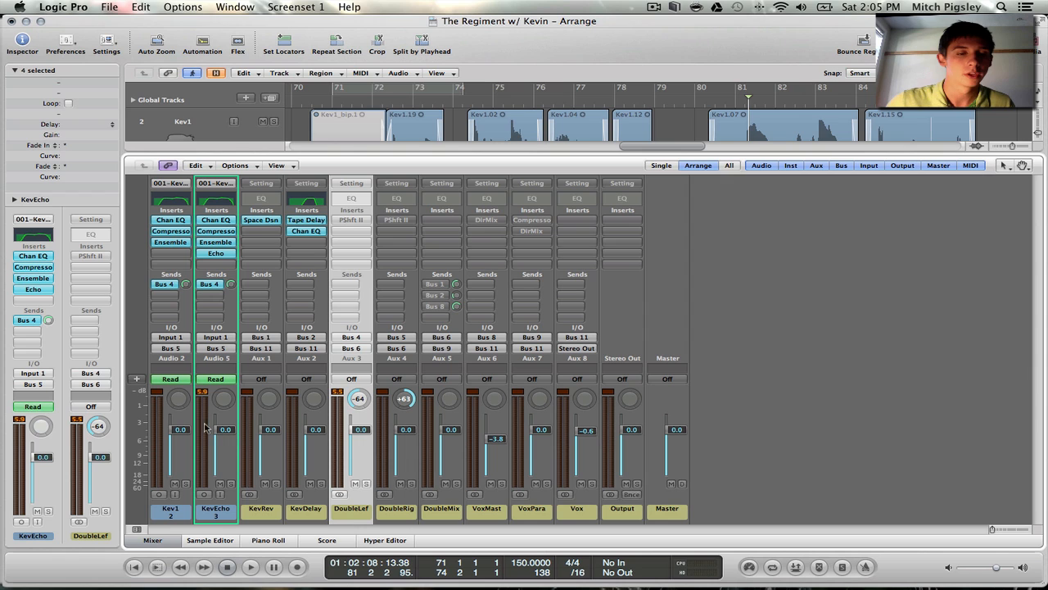
click(214, 506)
click(185, 330)
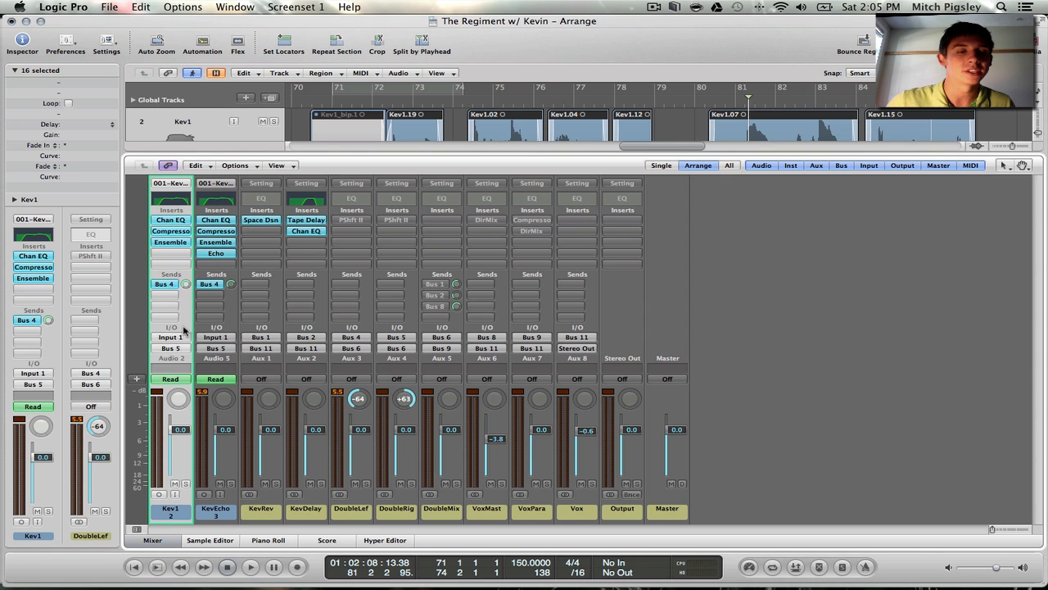
click(447, 514)
click(390, 519)
shift+click(353, 515)
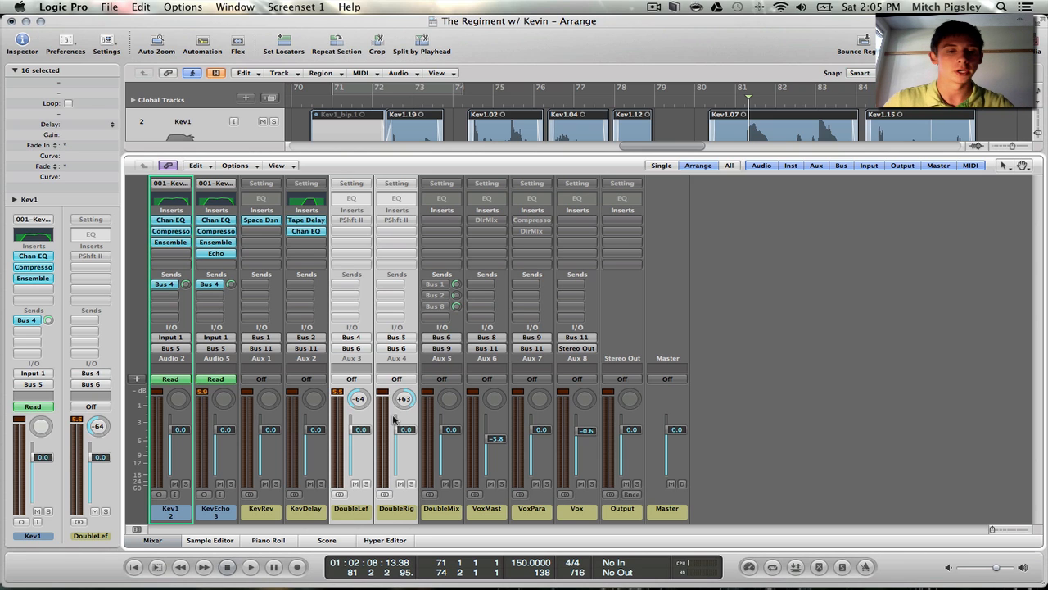
click(349, 514)
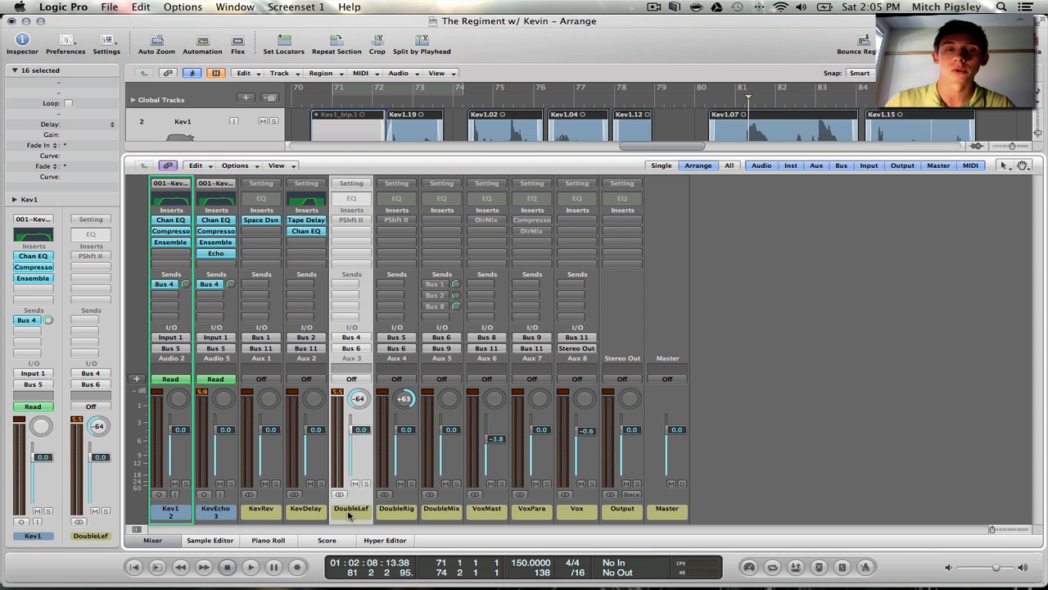
Enable Pitch Shifter II on DoubleLeft and DoubleRight, open the DoubleLeft instance and set its cents to -2
alt+click(362, 220)
double_click(361, 221)
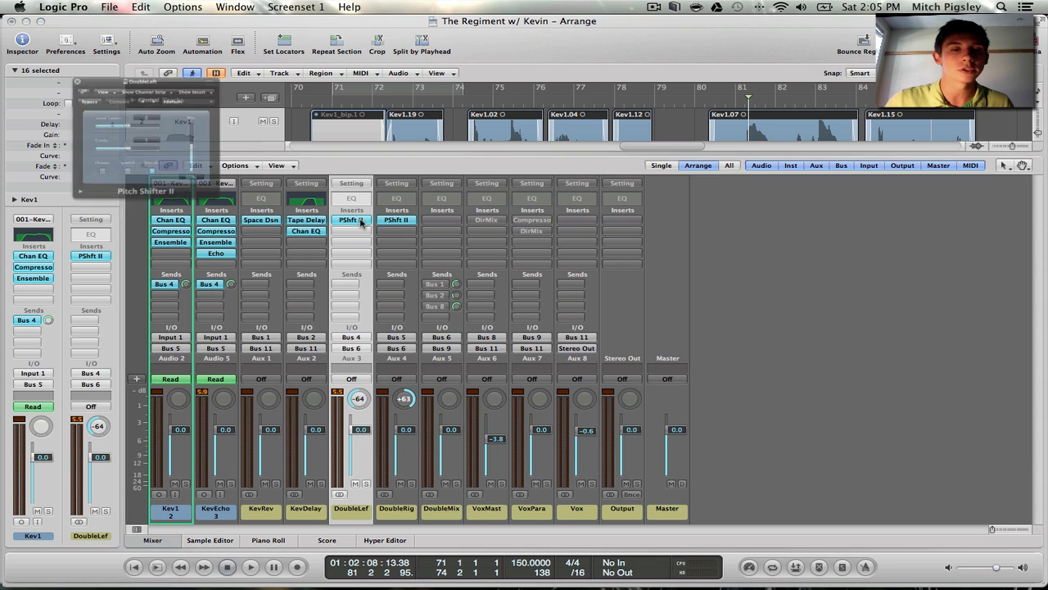
double_click(361, 221)
double_click(347, 218)
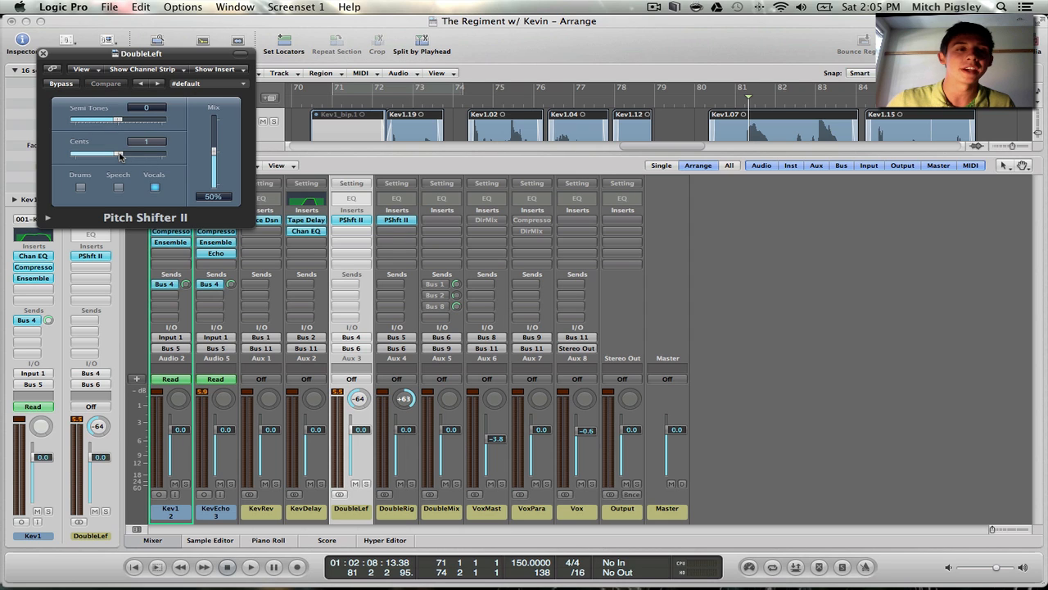
drag(120, 158, 117, 158)
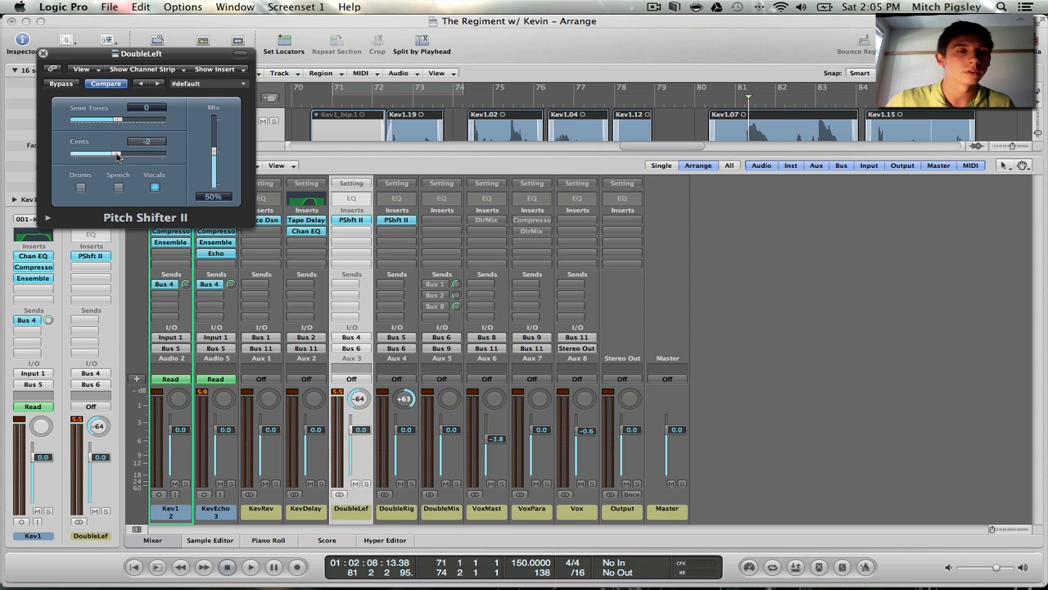
Open Pitch Shifter II on DoubleRight beside the DoubleLeft instance, compare their cents and mix settings, and close both
double_click(390, 218)
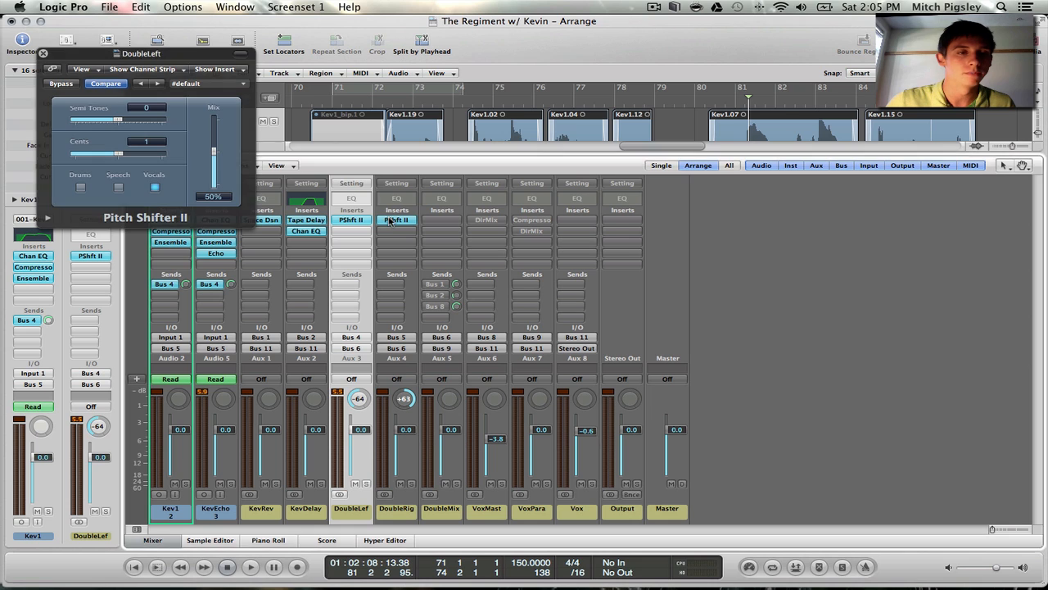
drag(219, 56, 400, 54)
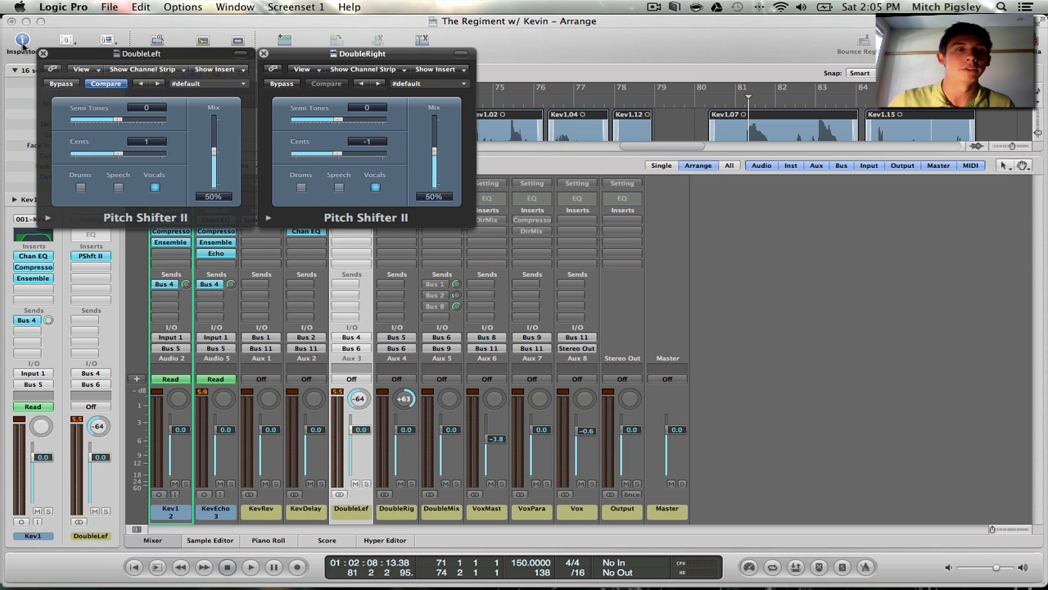
click(43, 54)
click(264, 54)
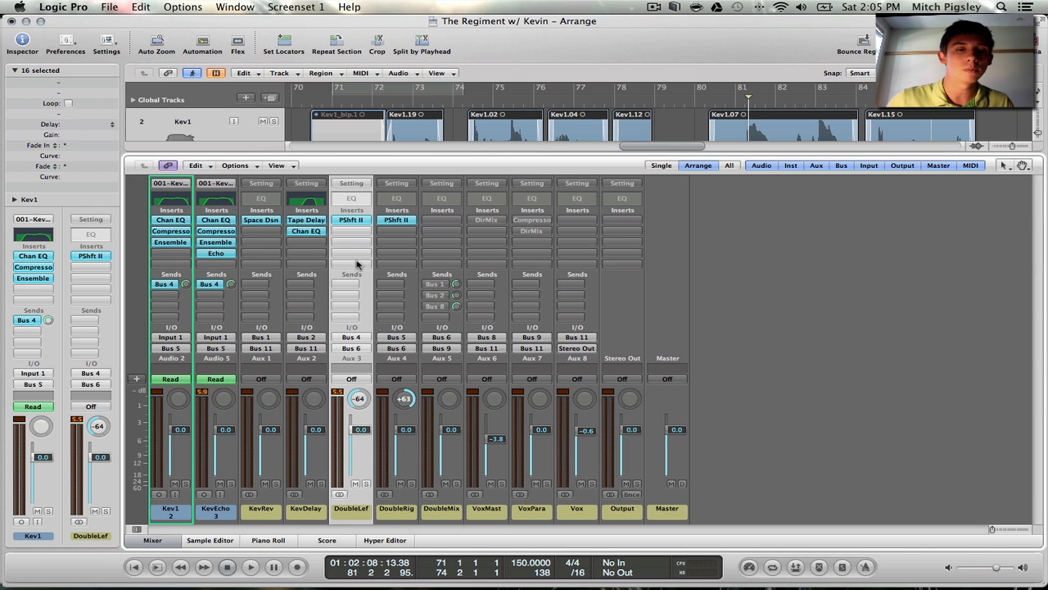
Play from bar 72 with Pitch Shifter II bypassed on DoubleLeft and DoubleRight, re-enable both during playback to compare, and stop
alt+click(352, 220)
alt+click(394, 221)
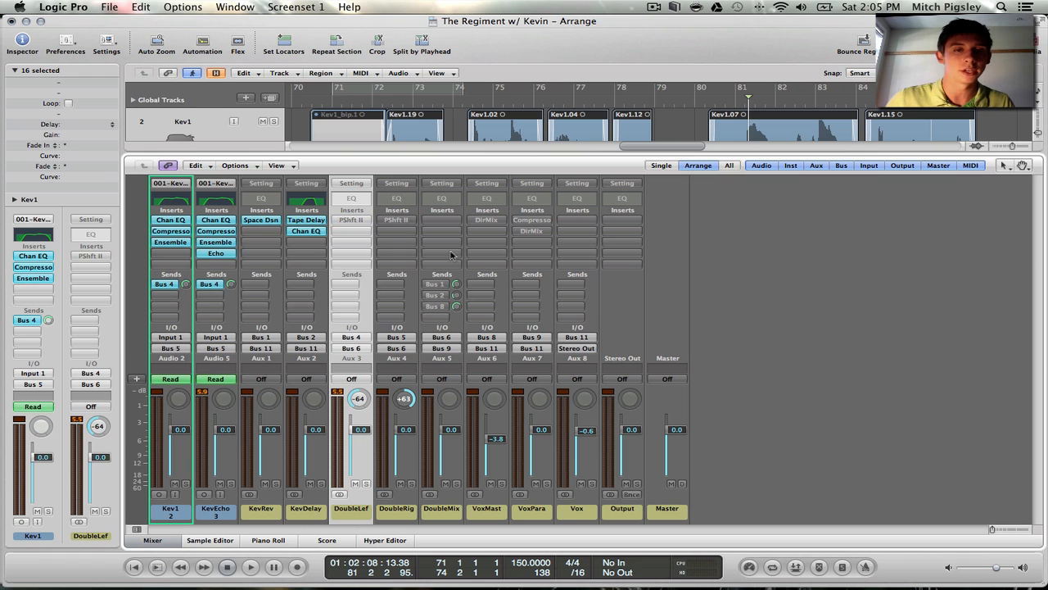
double_click(388, 102)
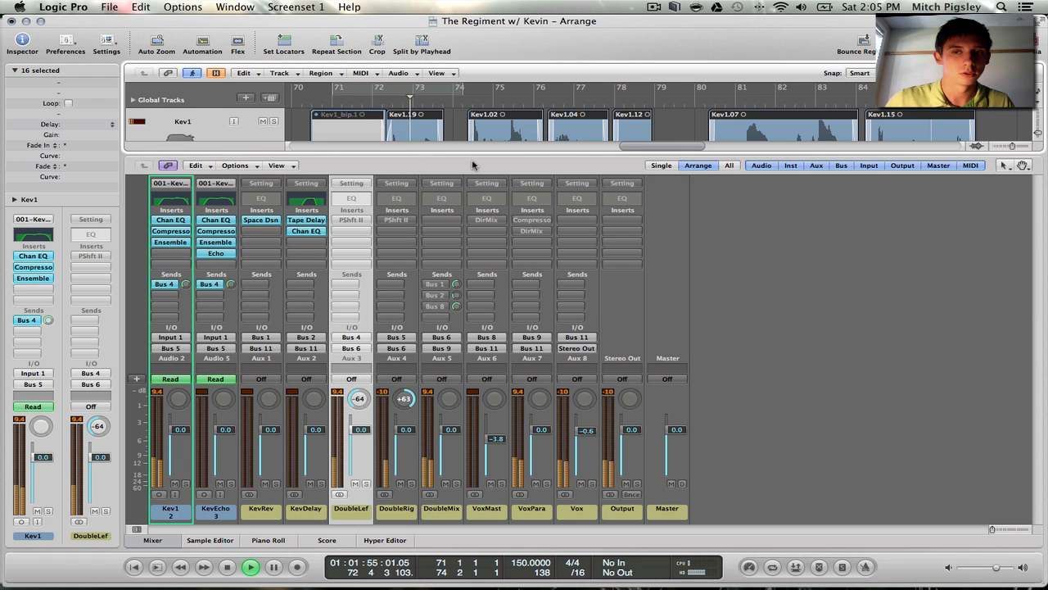
alt+click(358, 221)
alt+click(391, 222)
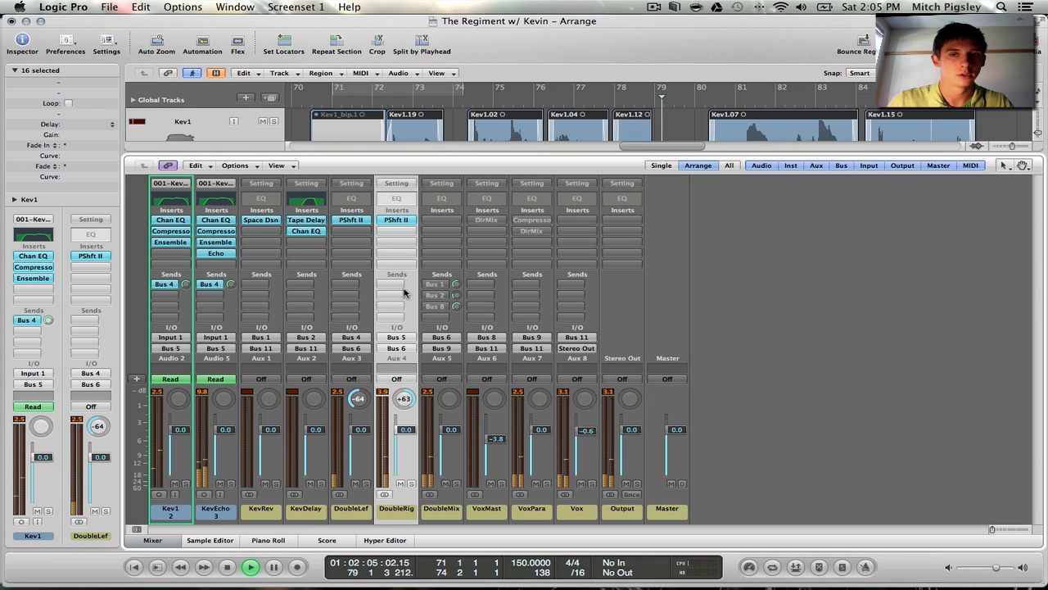
key(space)
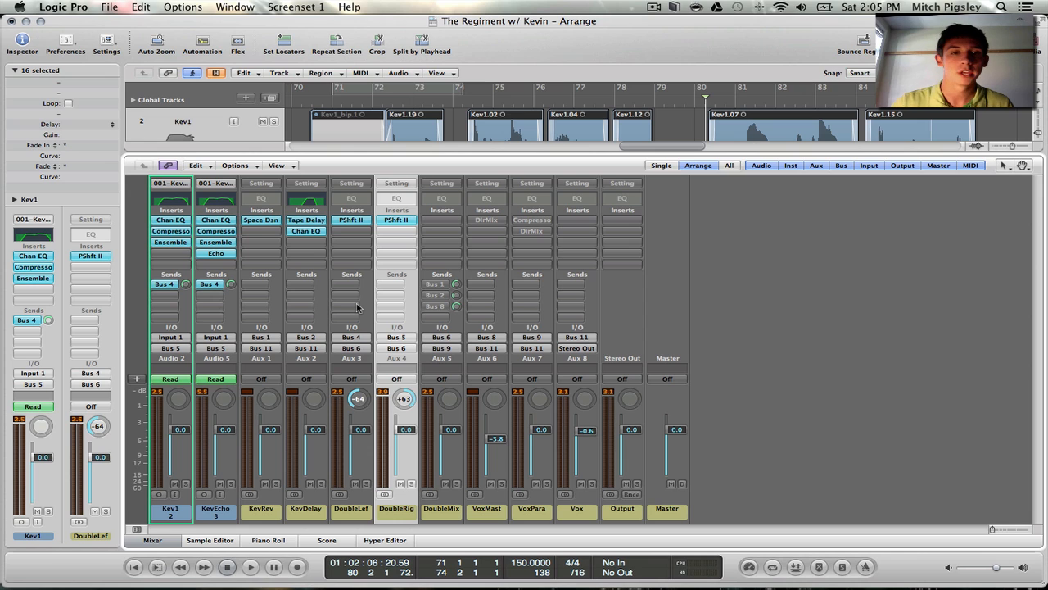
Trace the DoubleLeft and DoubleRight channel strips into DoubleMix, and enable the Bus 1 send on DoubleMix
click(353, 508)
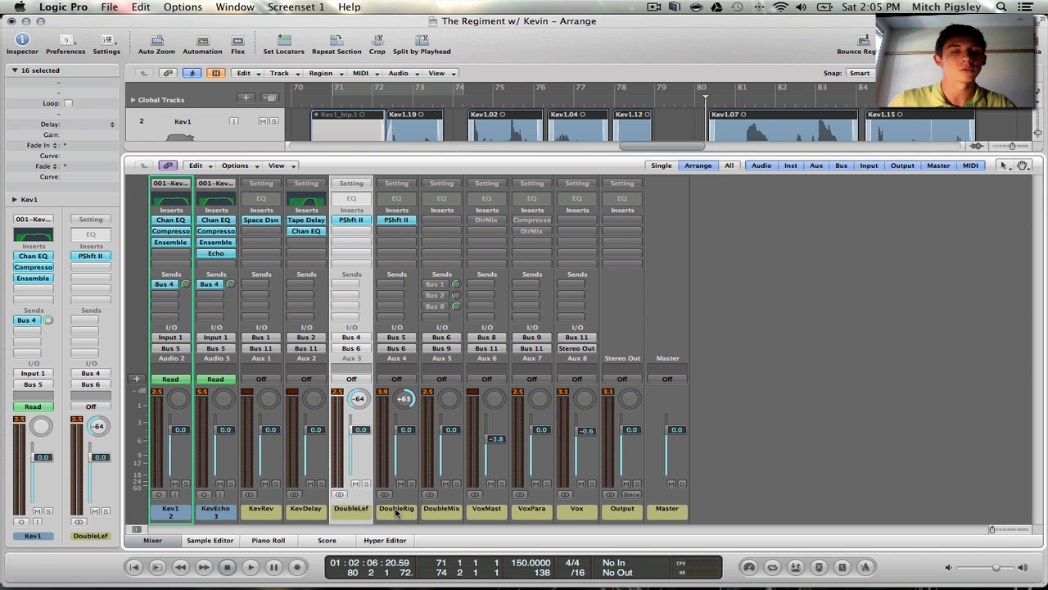
shift+click(397, 510)
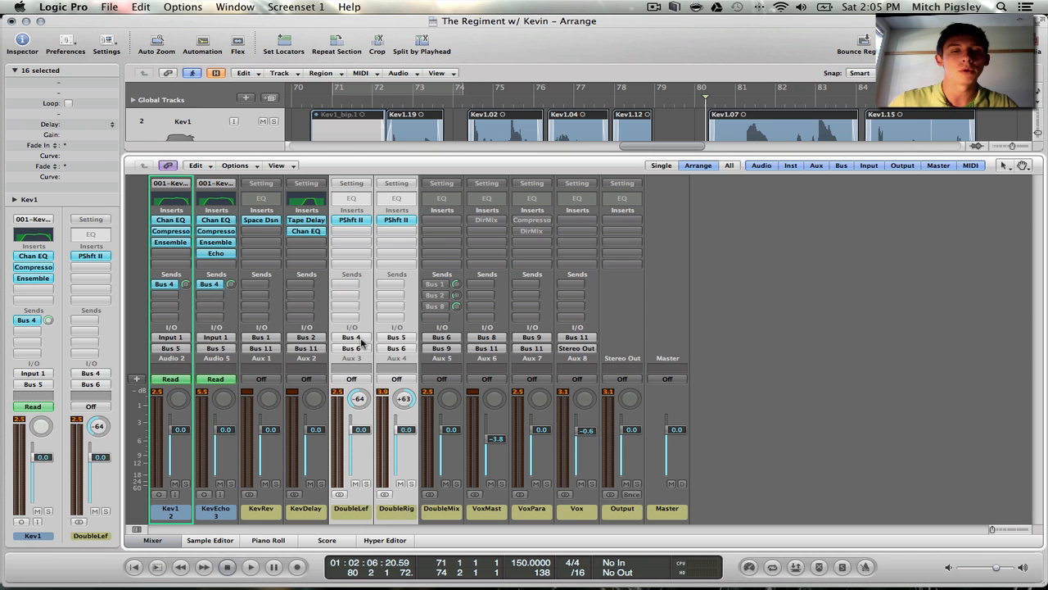
click(407, 507)
click(443, 512)
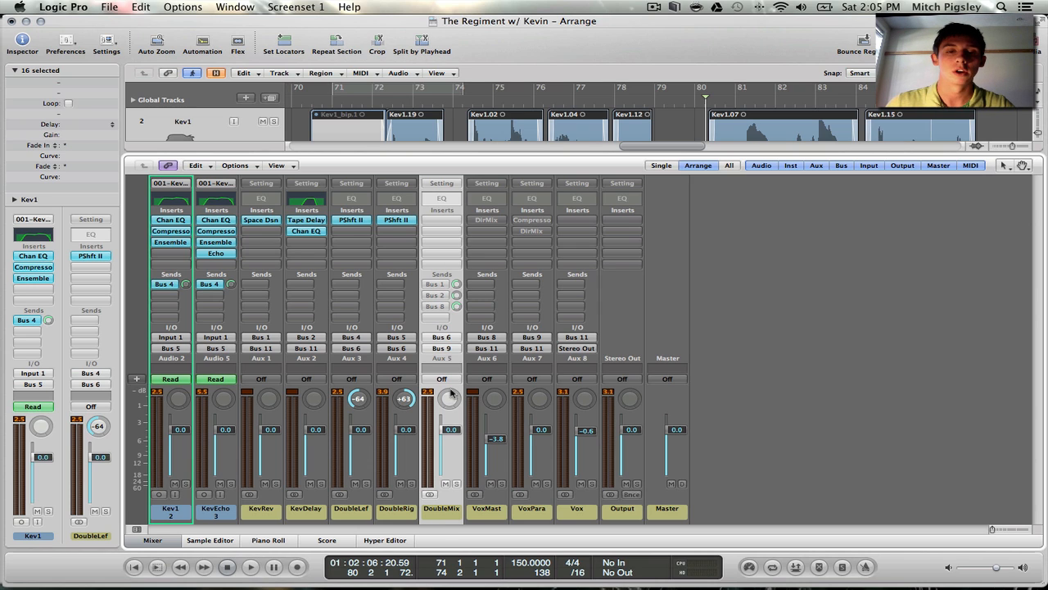
click(437, 284)
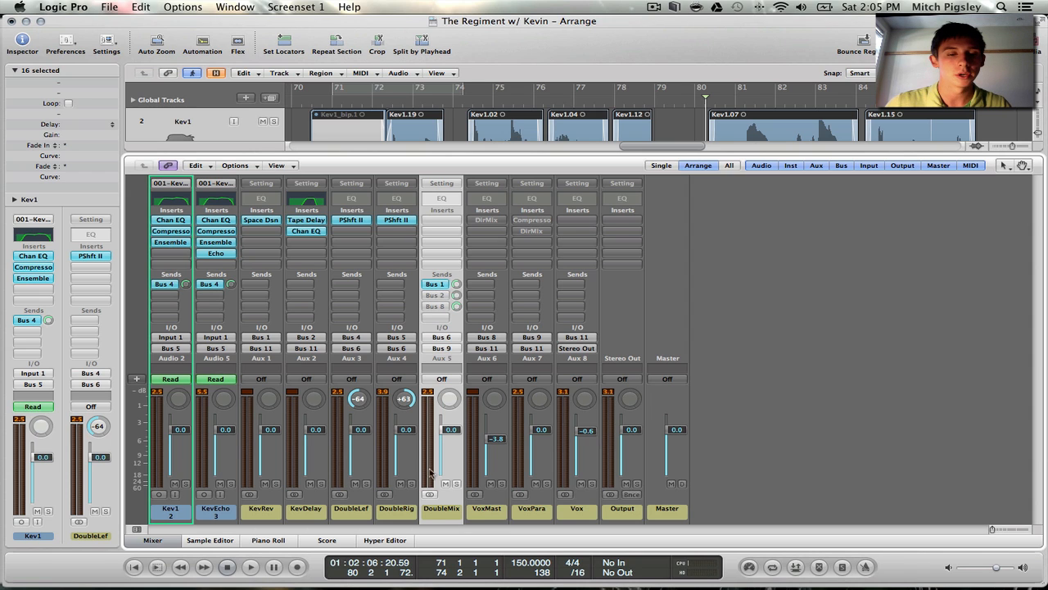
Open Space Designer on KevRev, examine the 1.3s Soft Plate preset among the Medium Spaces plate reverbs, and close the plug-in unchanged
click(260, 507)
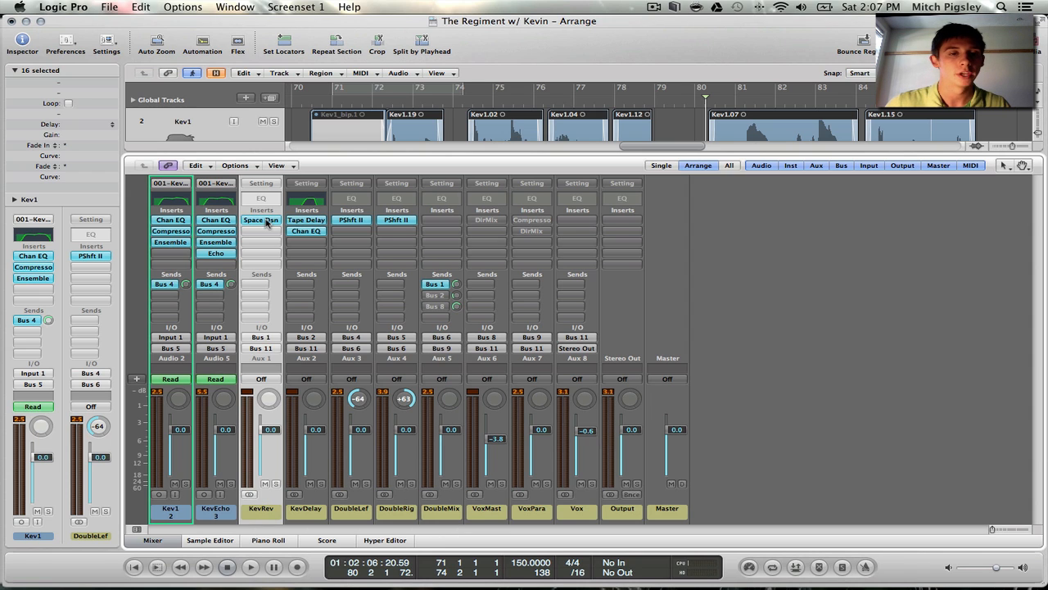
click(261, 220)
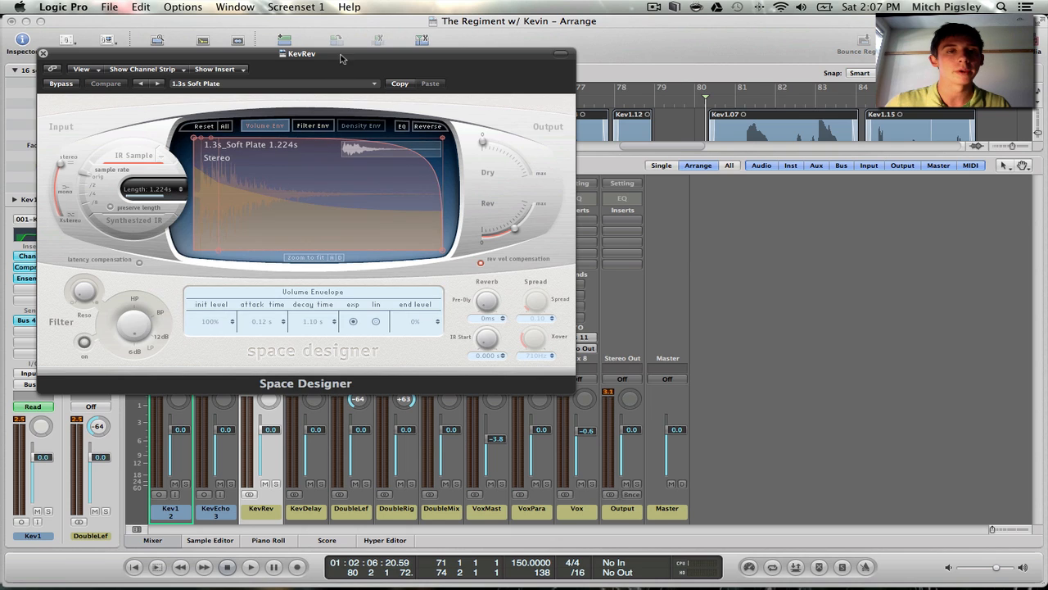
drag(343, 68, 480, 90)
click(479, 87)
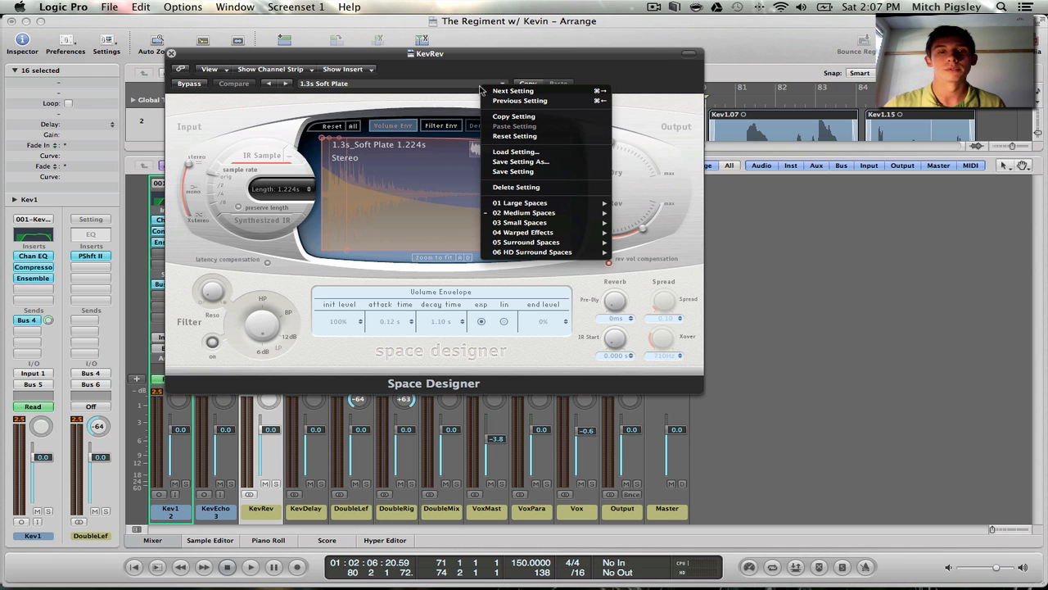
mouse_move(557, 214)
mouse_move(685, 236)
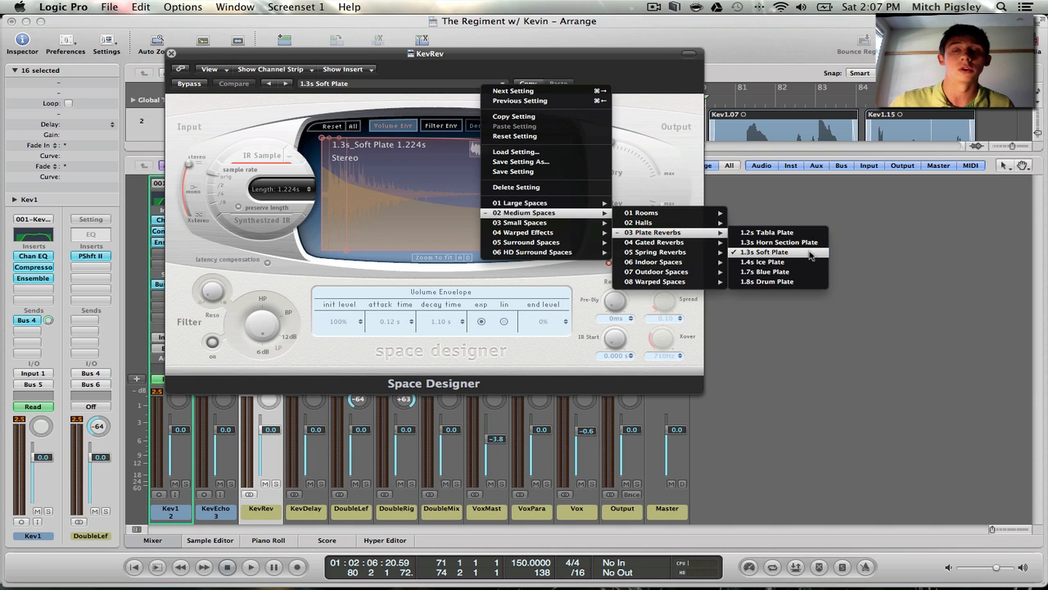
click(629, 79)
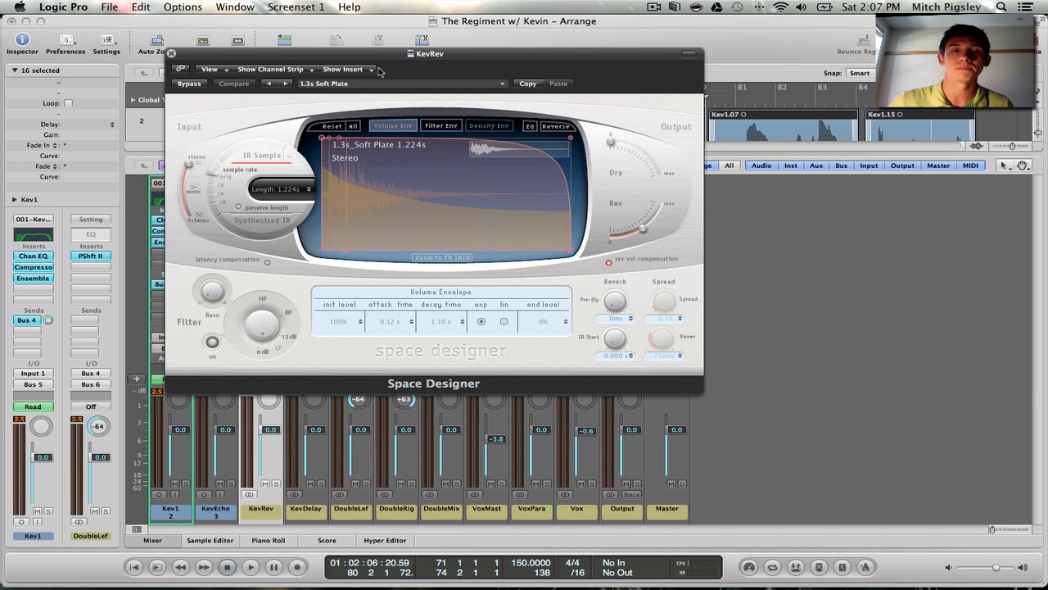
click(172, 54)
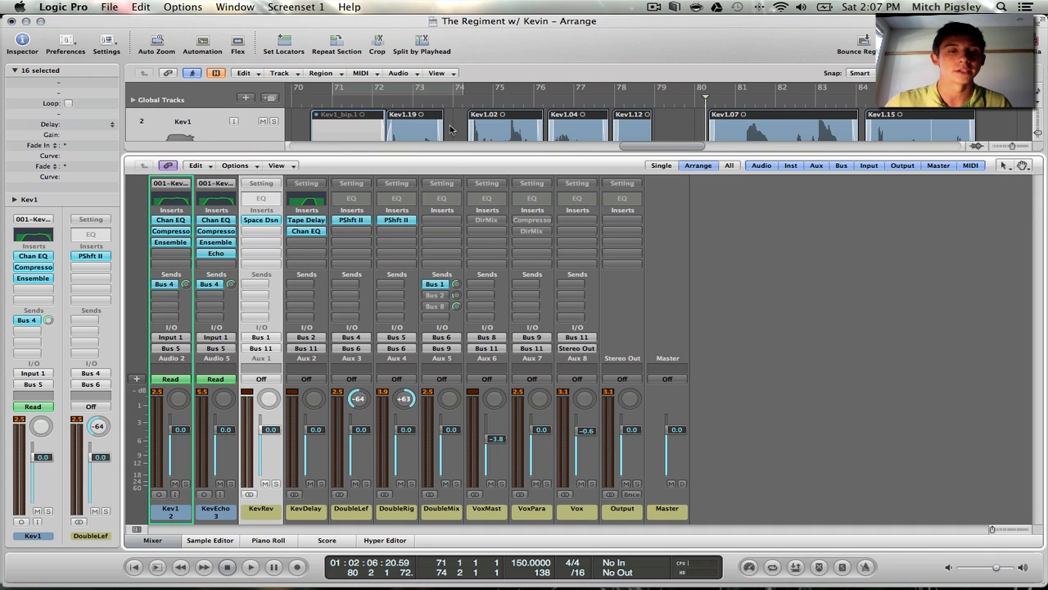
Play from bar 72 with the DoubleMix Bus 1 send bypassed, and re-enable the send during playback to compare the reverb
click(379, 104)
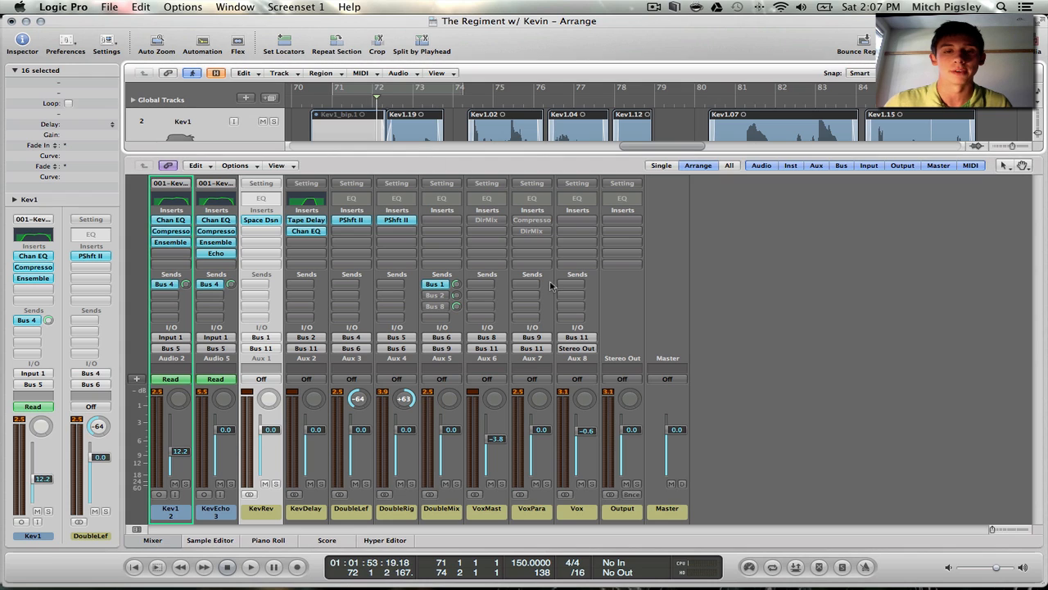
super+click(439, 287)
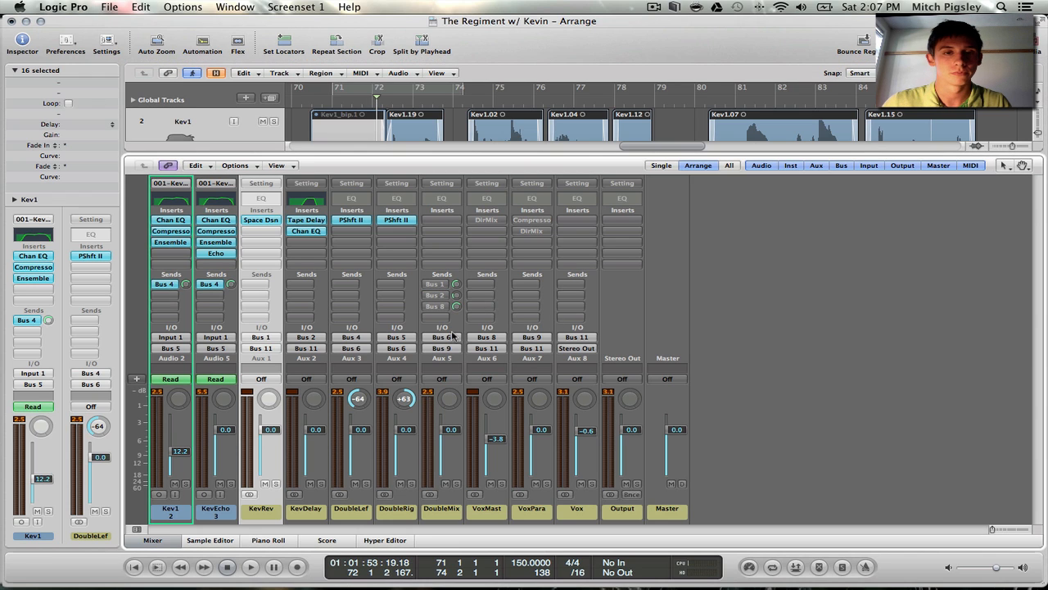
key(space)
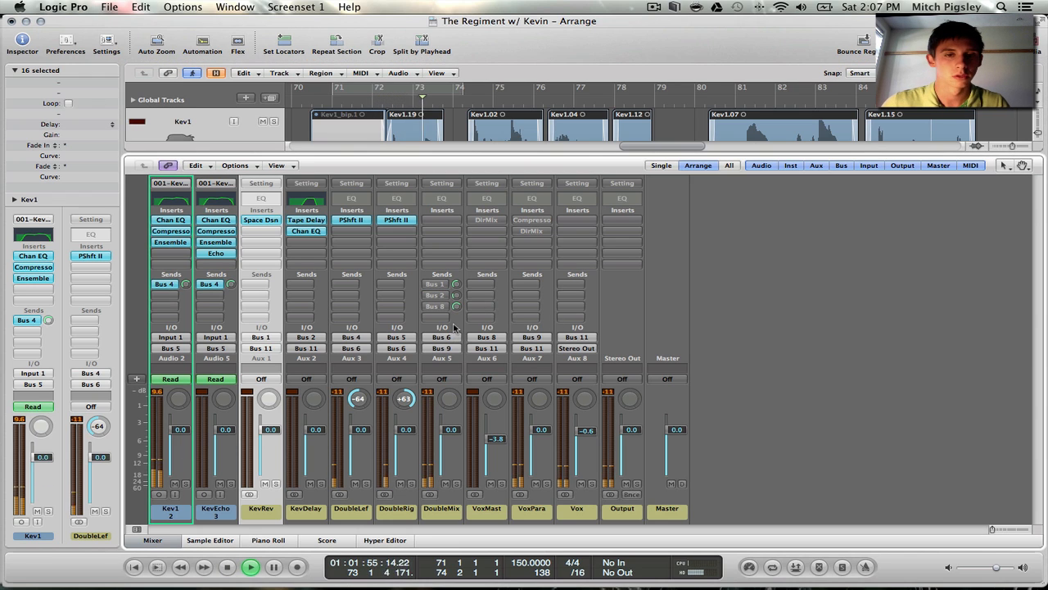
super+click(435, 284)
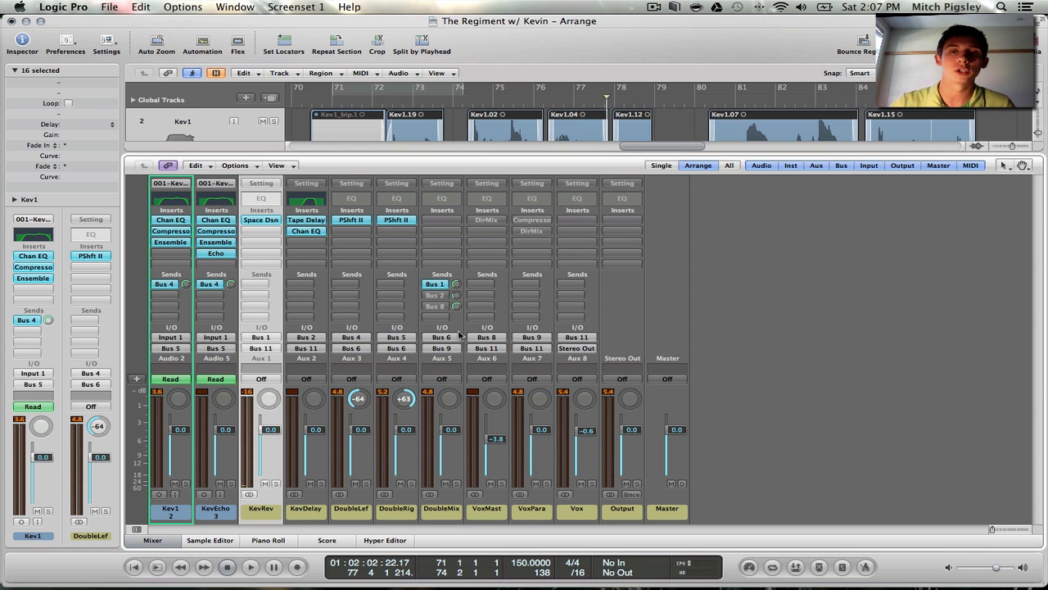
Enable the Bus 2 send on DoubleMix, and open the Channel EQ of the KevDelay channel strip
click(437, 296)
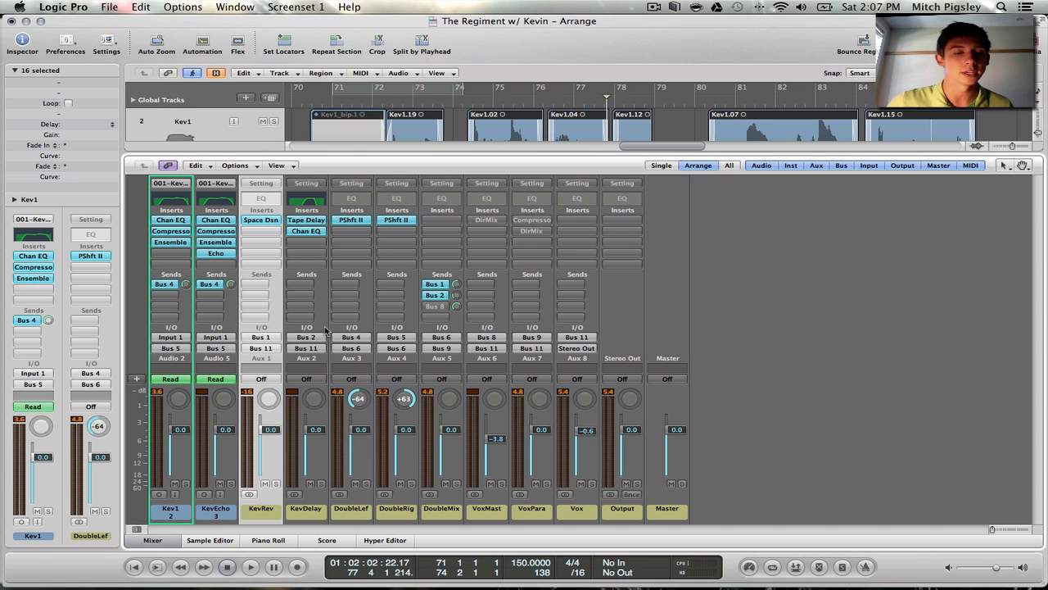
click(307, 511)
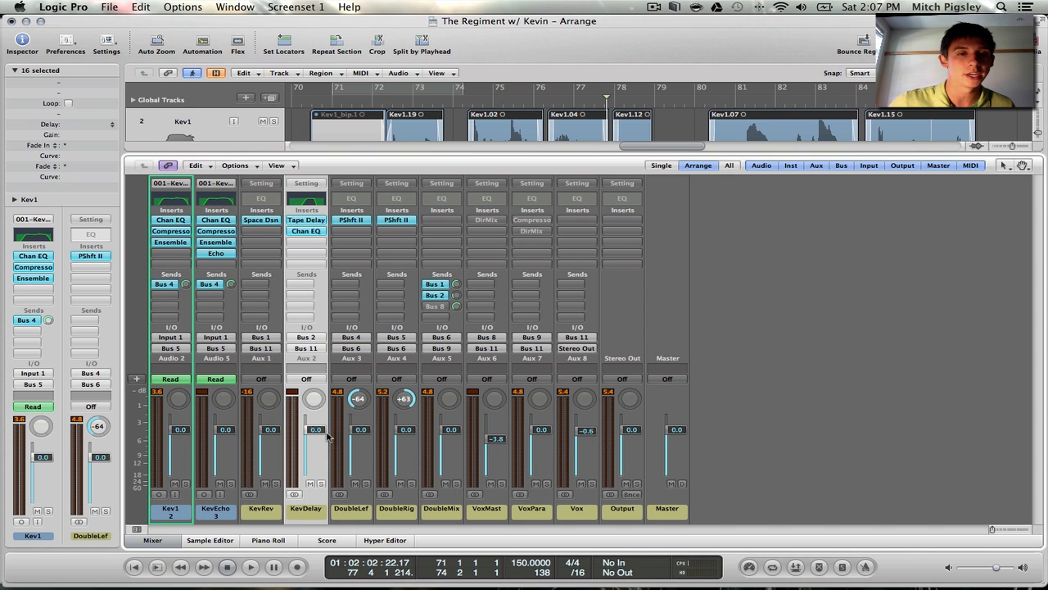
double_click(307, 200)
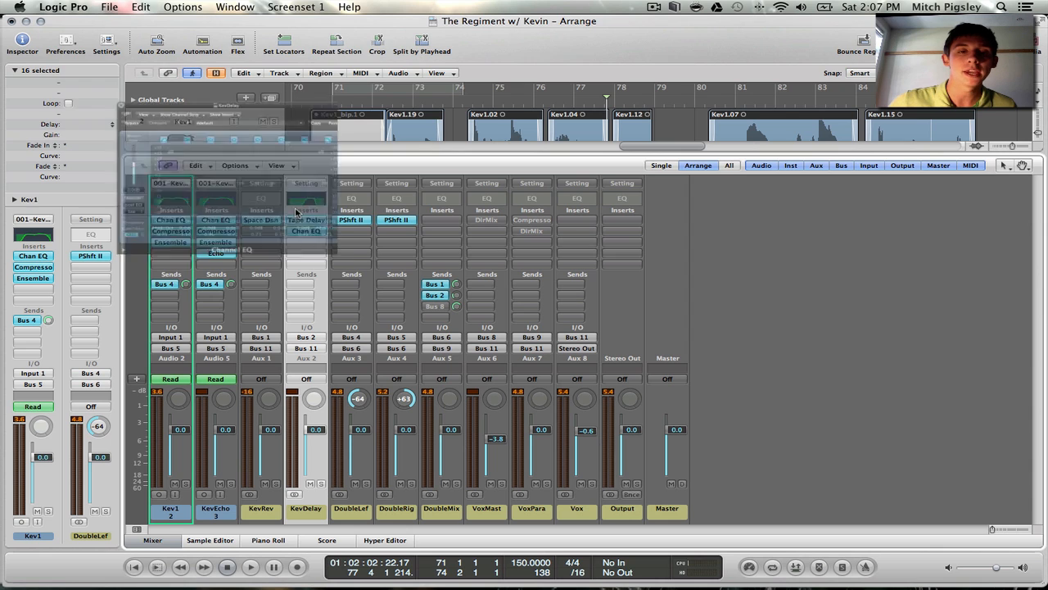
drag(300, 54, 720, 21)
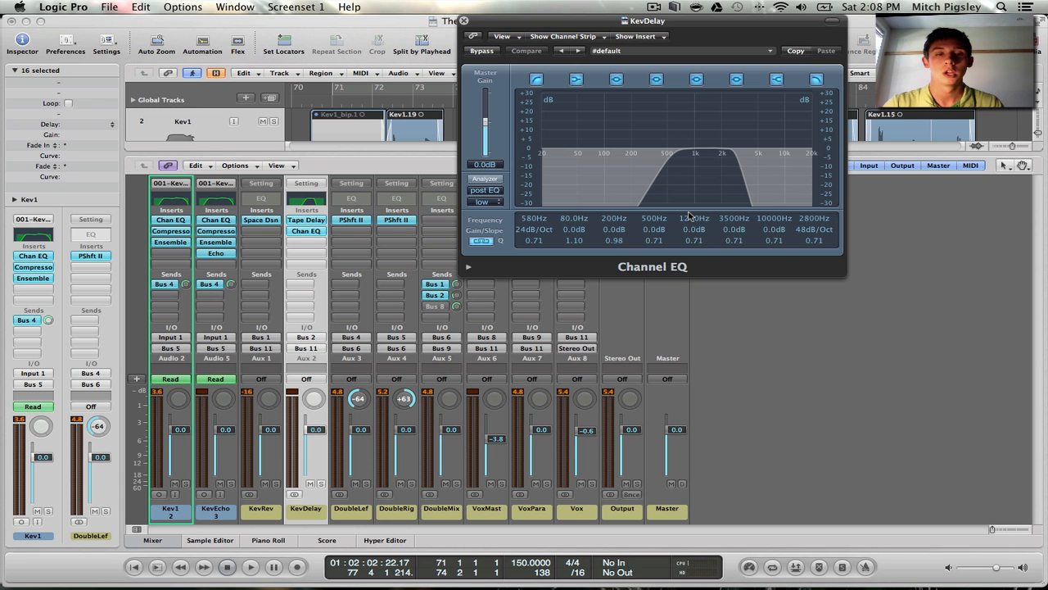
Open Tape Delay on KevDelay beside the Channel EQ, examine its delay and output settings, and close both plug-ins
click(313, 220)
drag(262, 60, 276, 33)
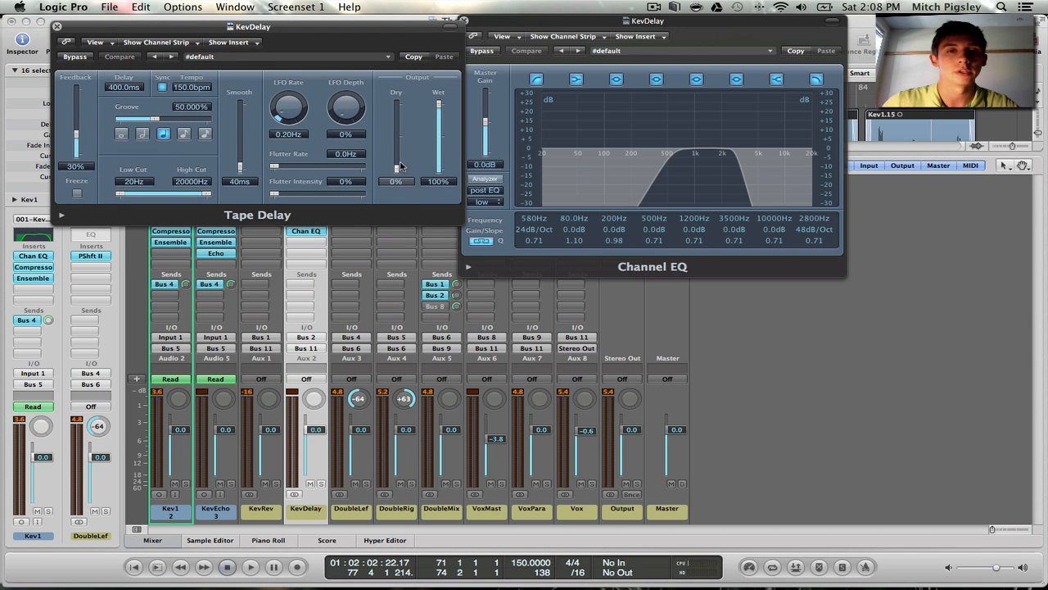
click(67, 29)
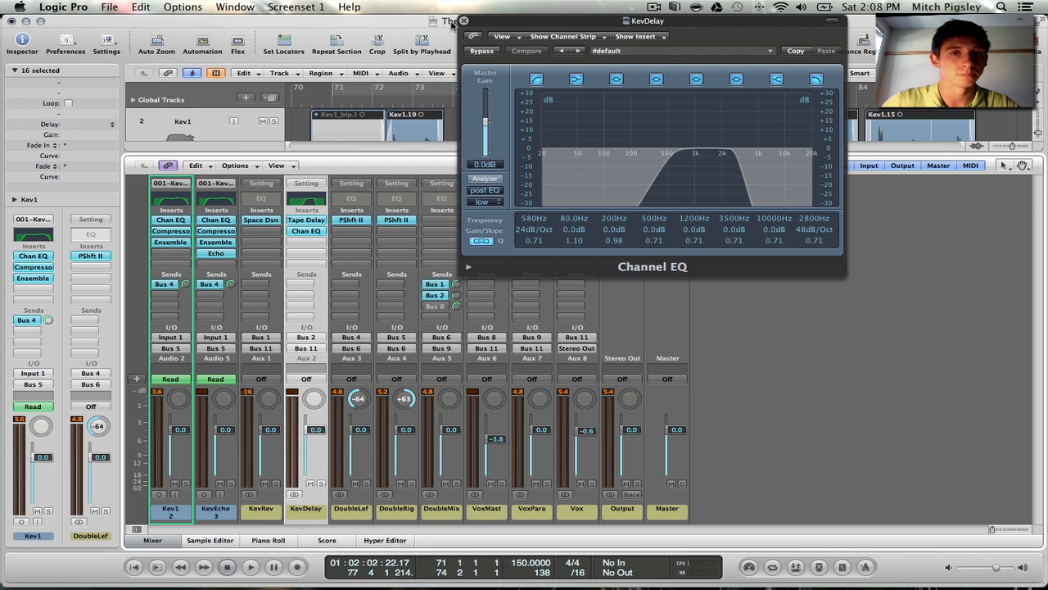
click(464, 21)
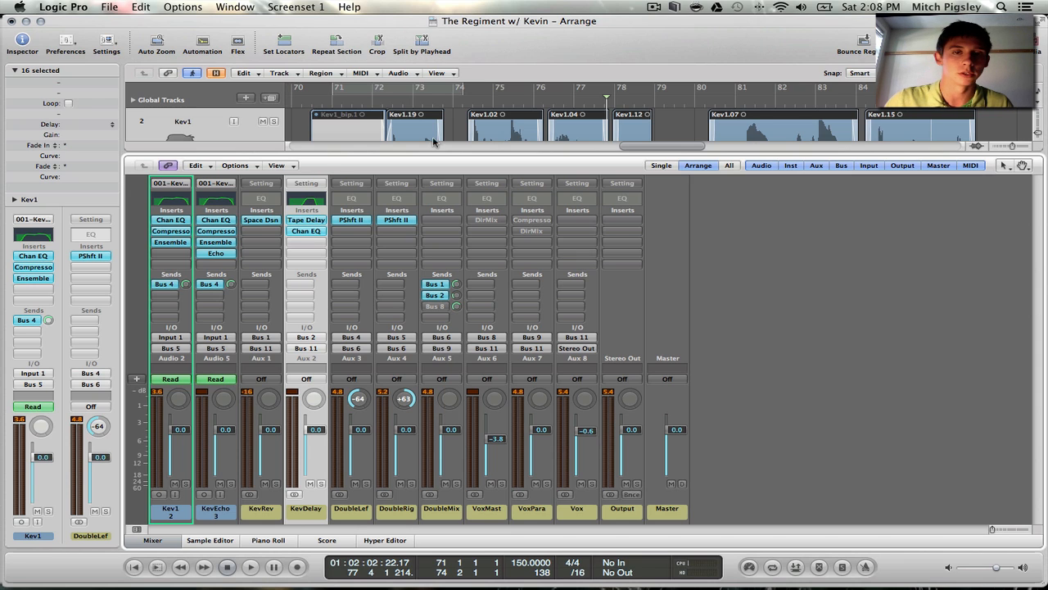
Play from bar 72 with the DoubleMix Bus 2 send bypassed, and re-enable the send during playback to compare the delay
click(379, 104)
alt+click(441, 297)
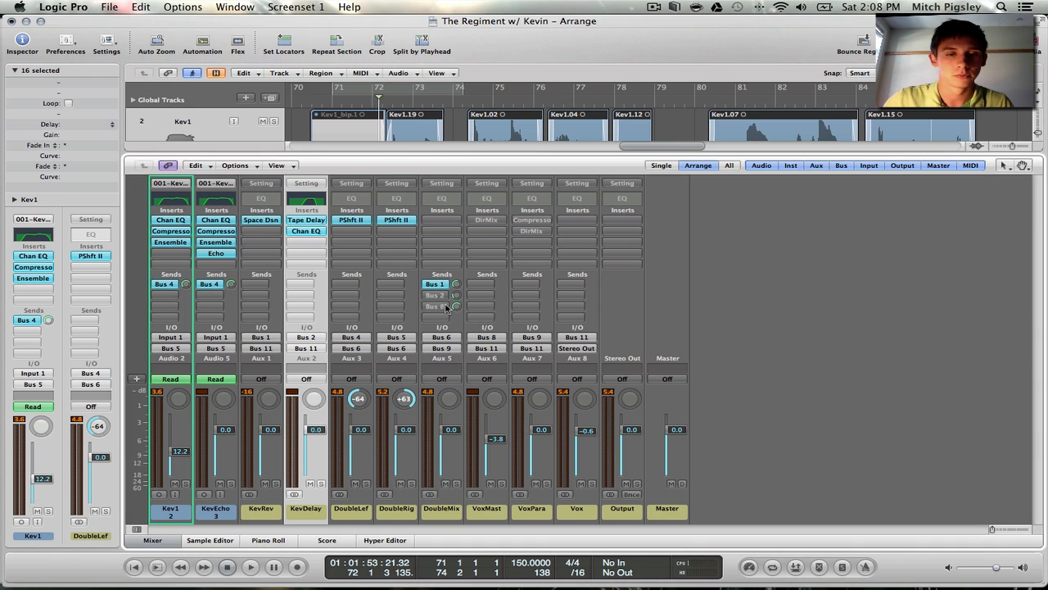
key(space)
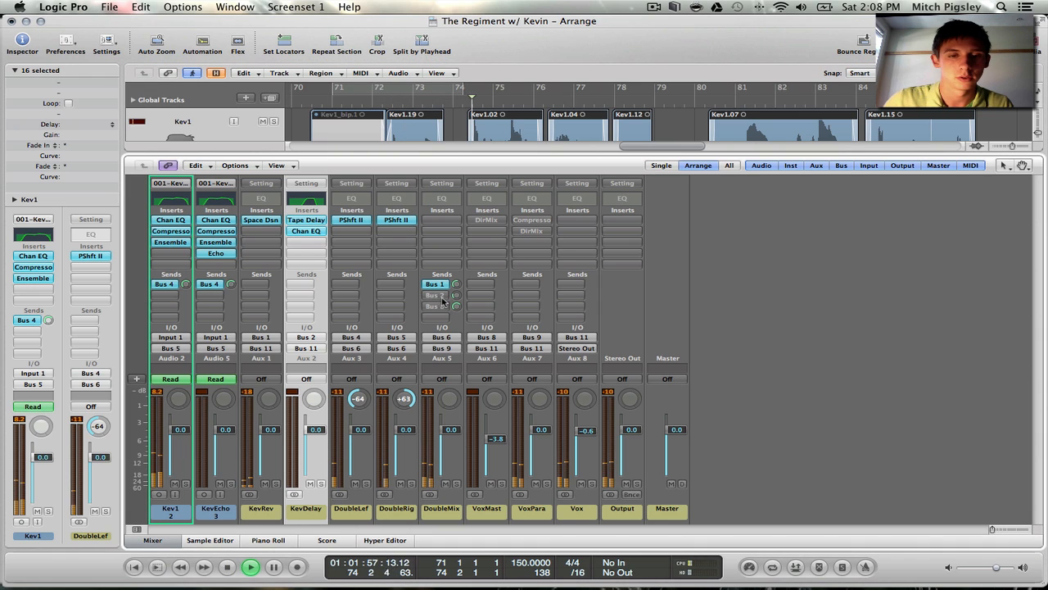
alt+click(441, 296)
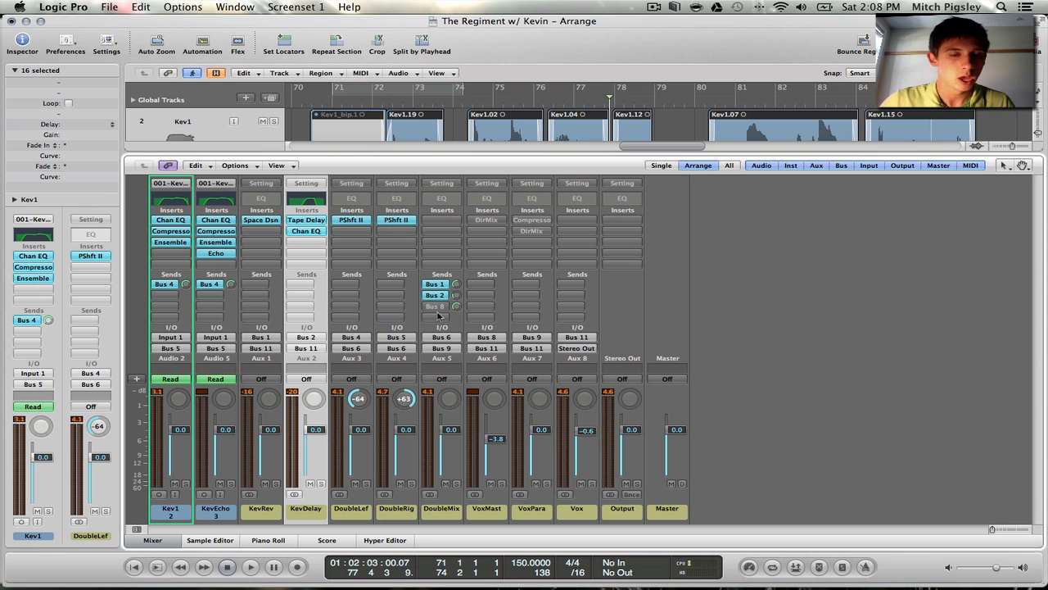
Enable the Bus 8 send on DoubleMix, and trace its routing by selecting the VoxPara, VoxMast and DoubleMix channel strips
click(435, 305)
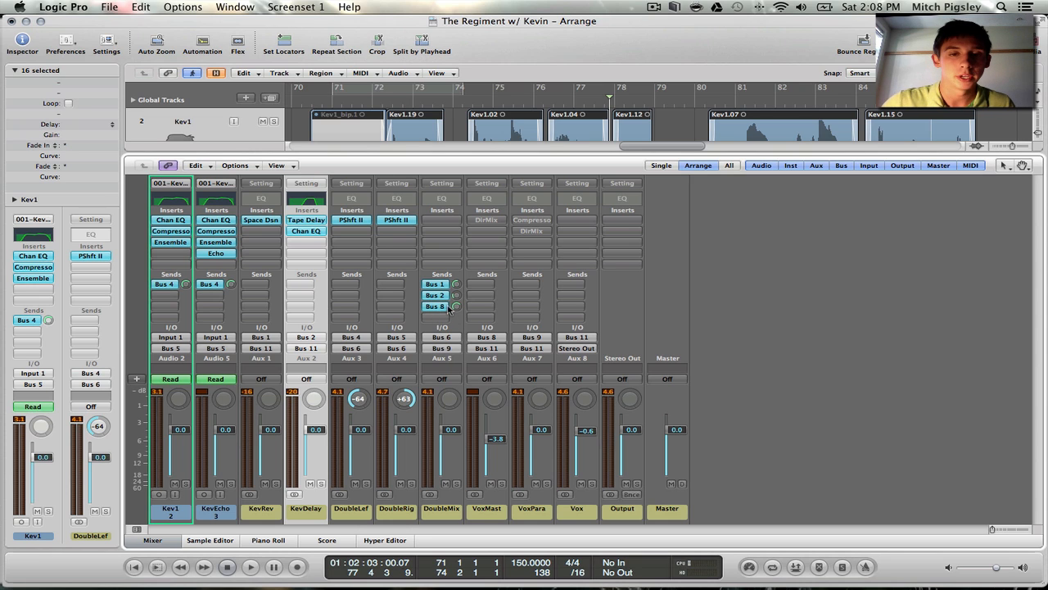
click(496, 514)
click(521, 512)
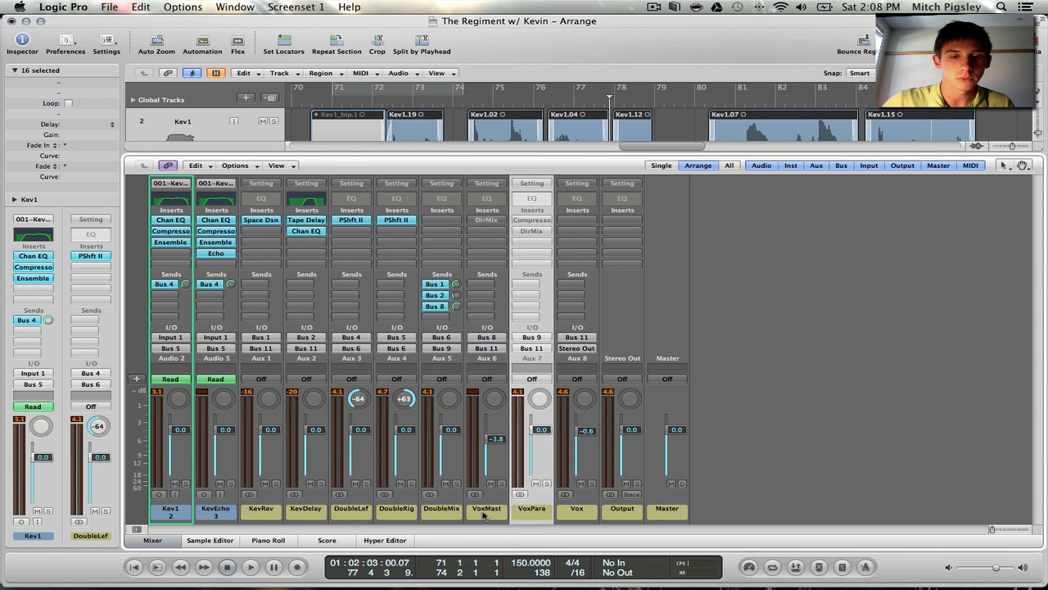
click(485, 513)
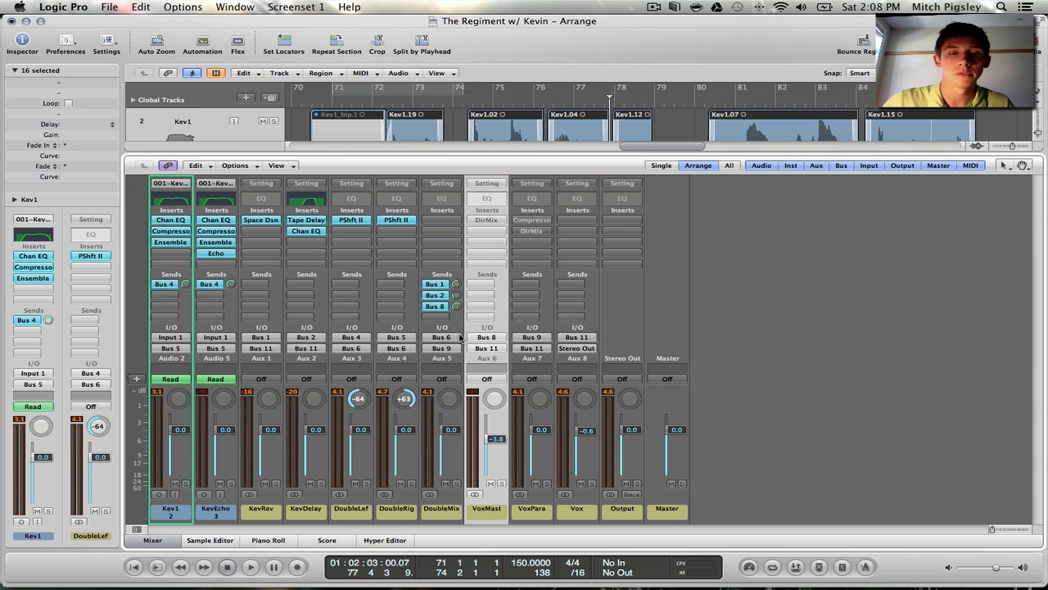
click(449, 511)
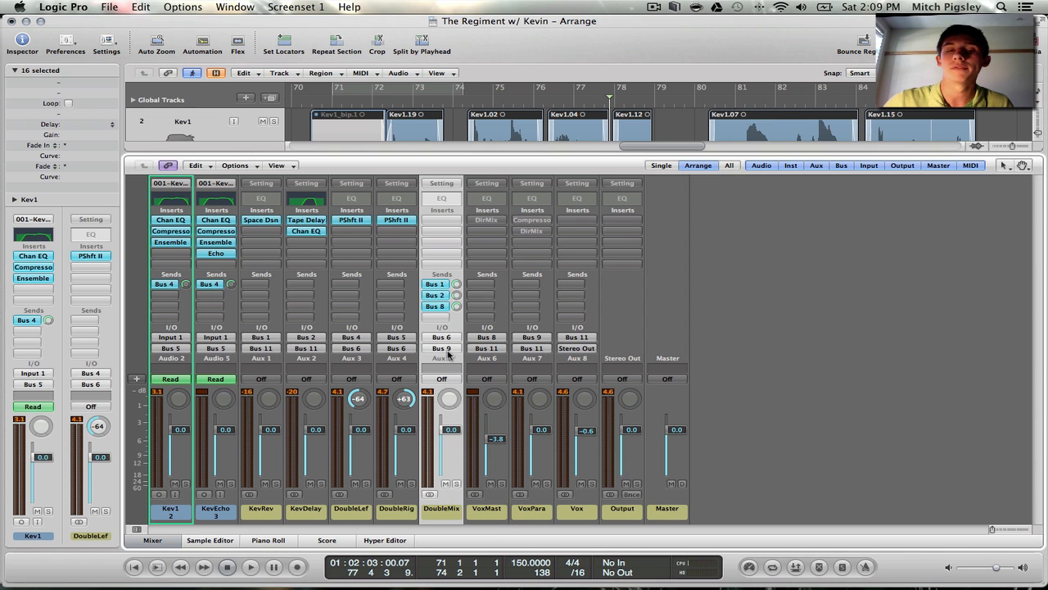
Play from bar 74 with VoxMast and VoxPara selected, and lower their faders to -4.8 for VoxMast and -3.0 for VoxPara
click(536, 515)
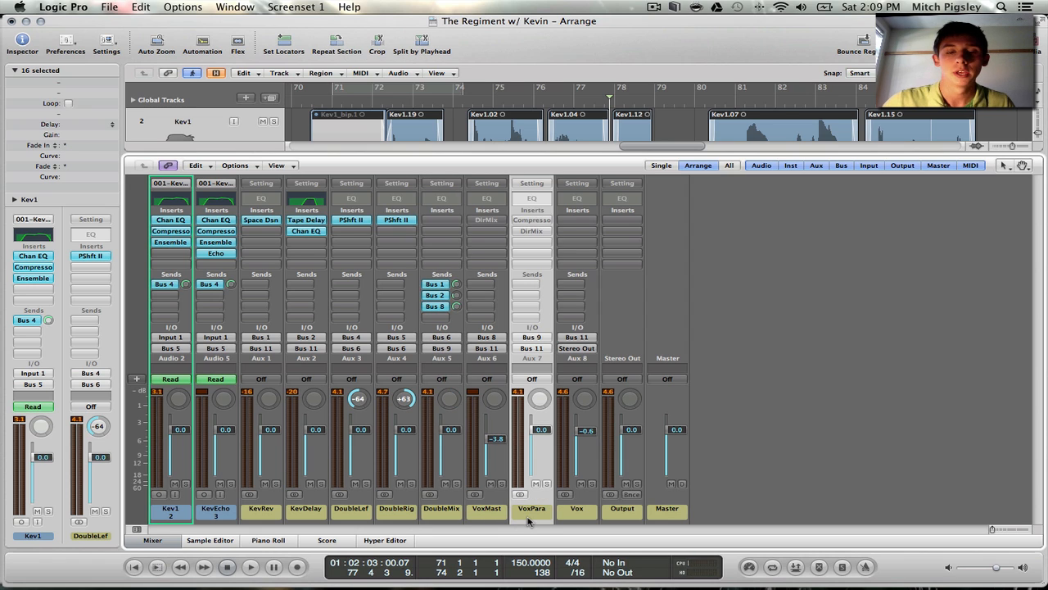
click(481, 516)
shift+click(534, 516)
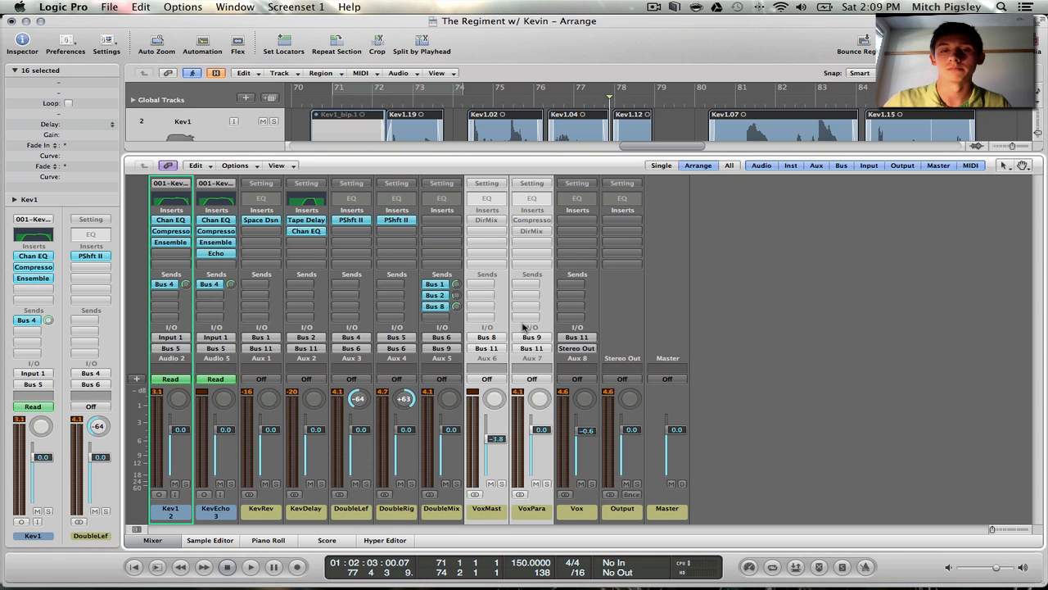
double_click(457, 102)
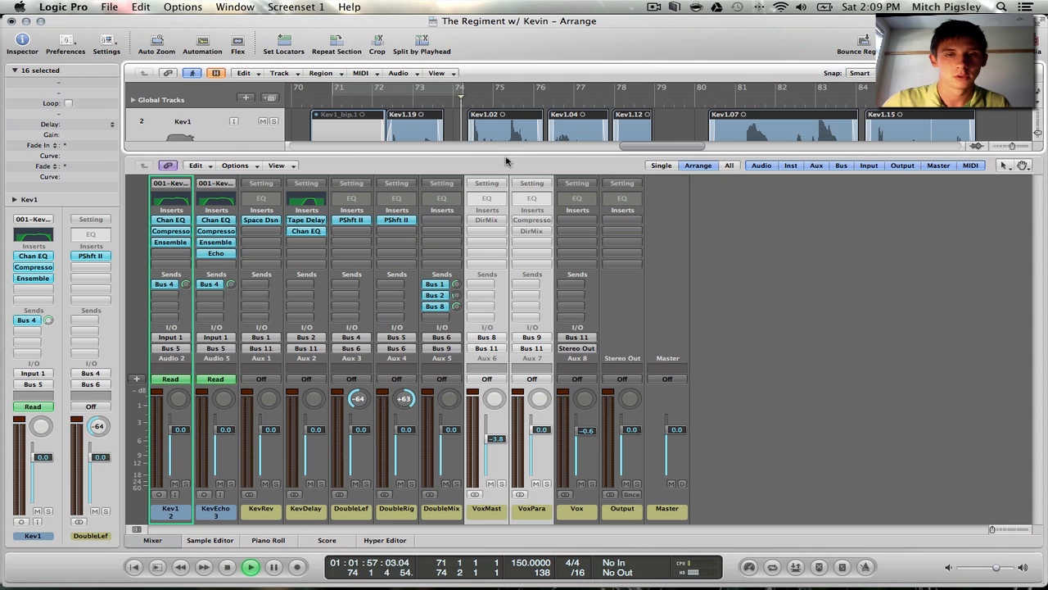
drag(536, 443, 497, 443)
click(534, 459)
shift+click(495, 511)
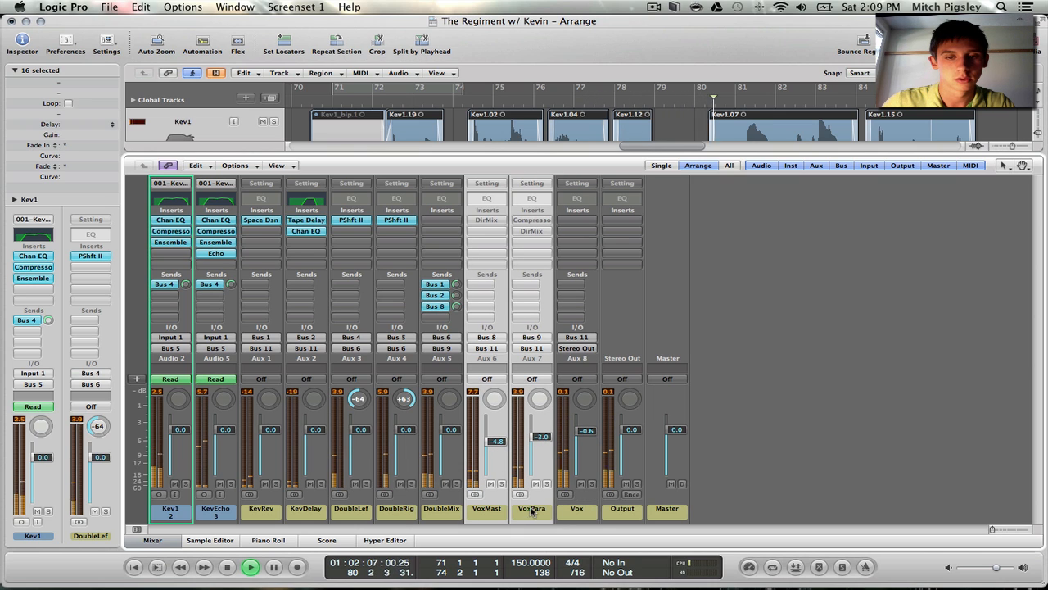
Enable the Compressor on VoxPara during playback, stop, and enable the Direction Mixer inserts on VoxMast and VoxPara
alt+click(532, 220)
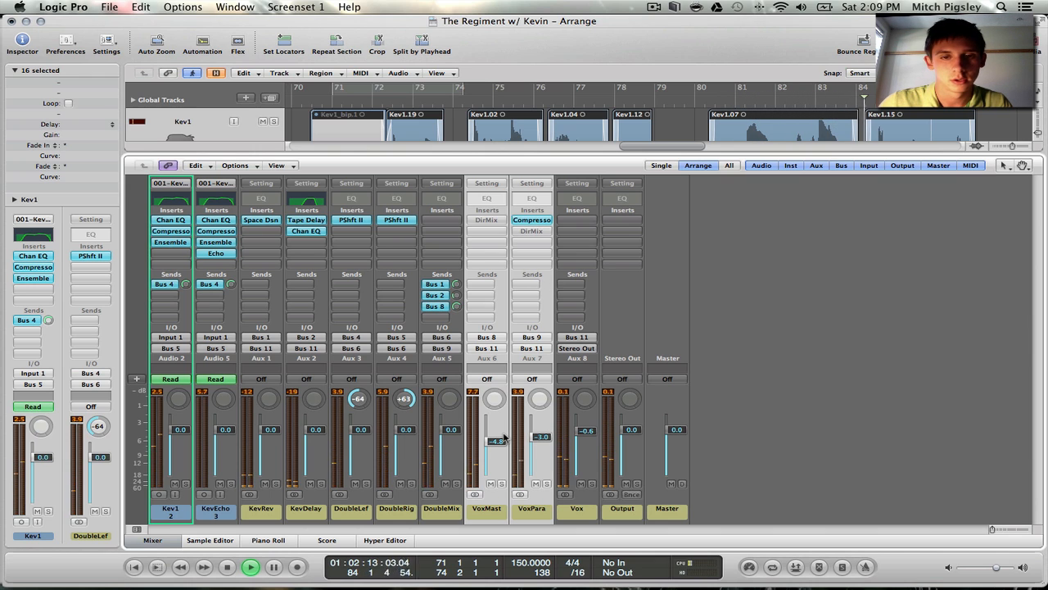
key(space)
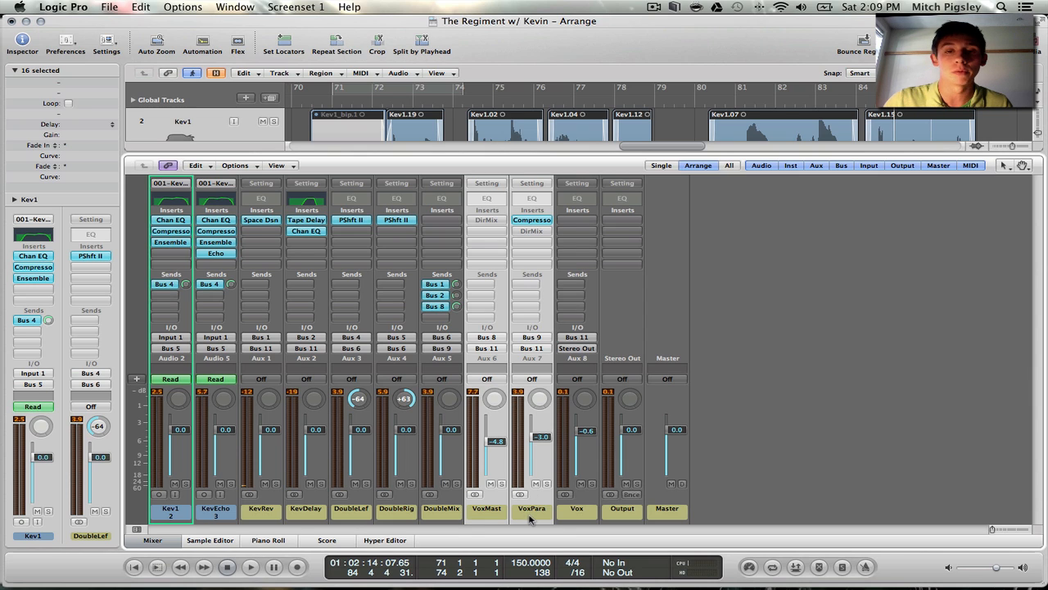
alt+click(489, 220)
alt+click(533, 232)
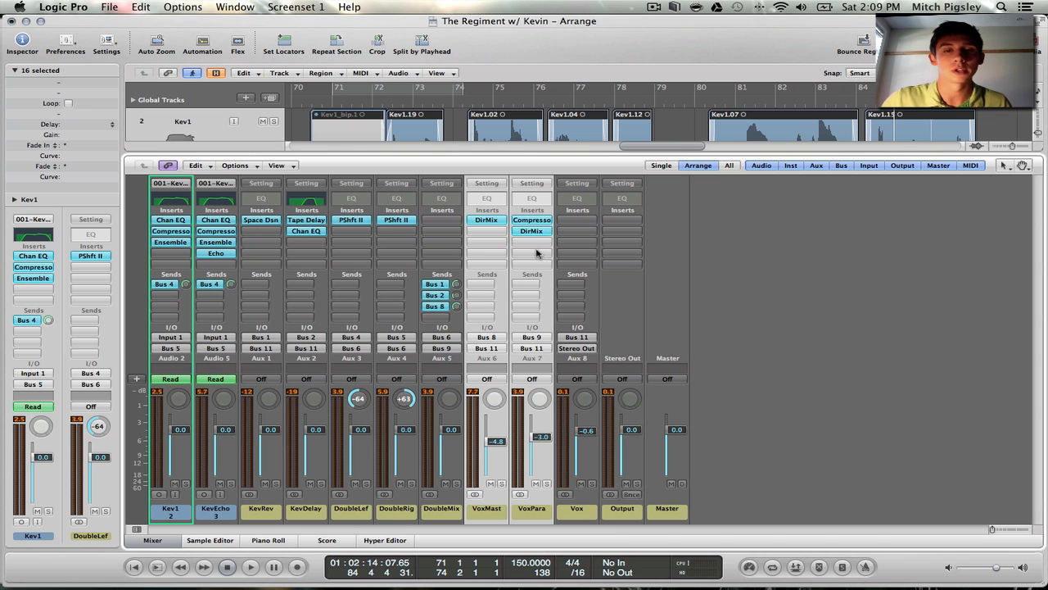
Open the Direction Mixer on VoxPara and set its Spread to 0.7
click(534, 232)
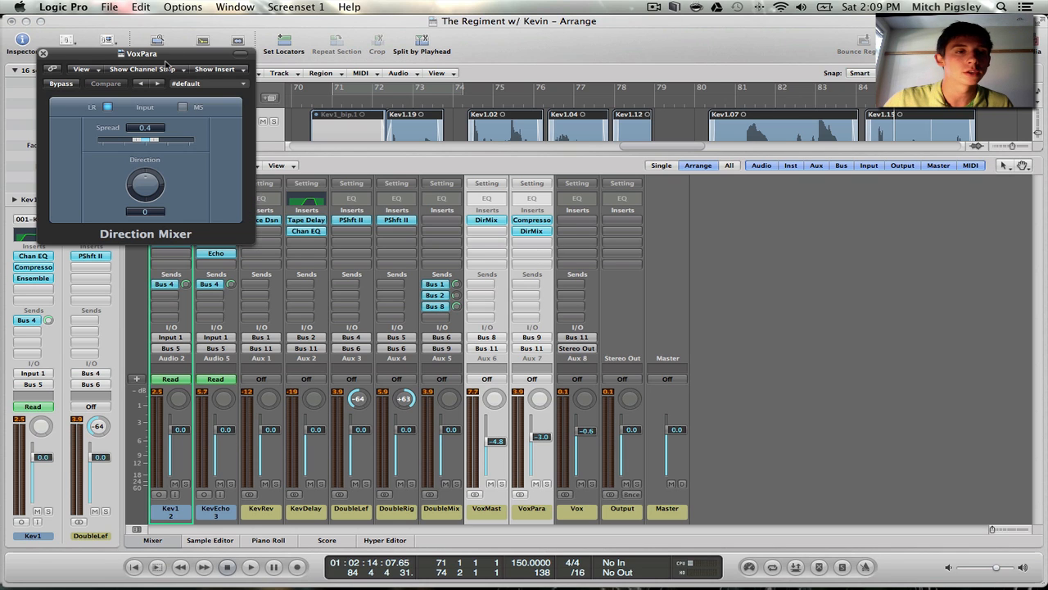
drag(162, 60, 194, 62)
drag(187, 127, 196, 131)
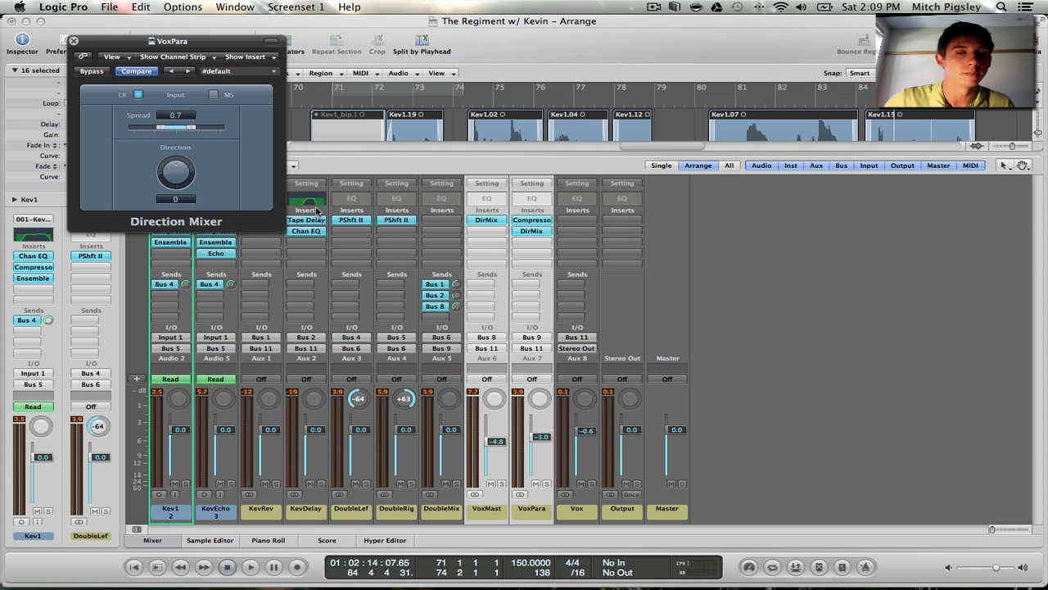
Set the Spread of the VoxMast Direction Mixer to 1.2 beside the VoxPara one, and close both plug-ins
click(485, 221)
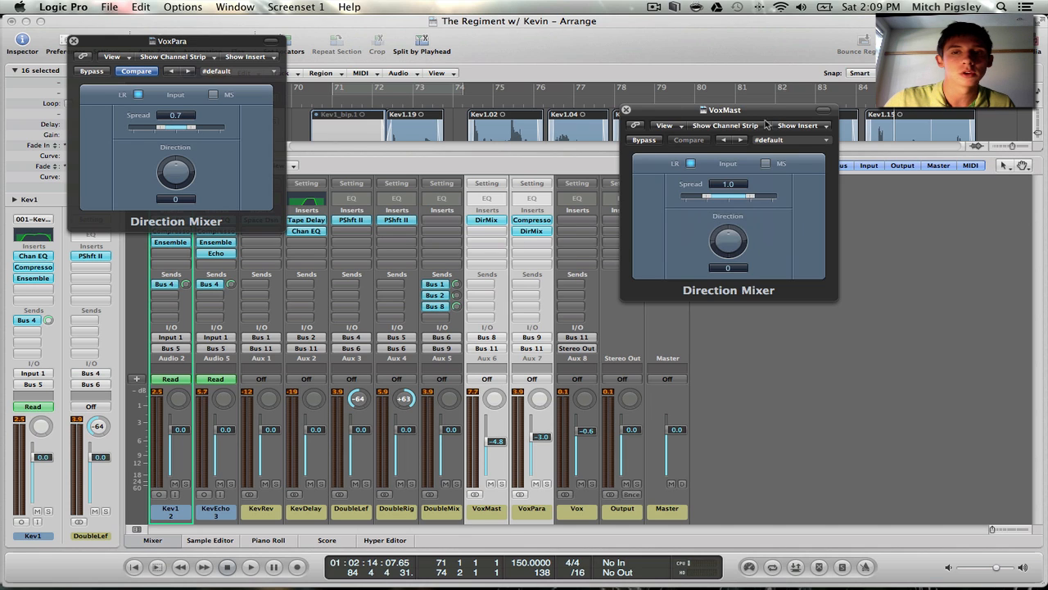
drag(741, 29, 576, 30)
drag(609, 114, 608, 156)
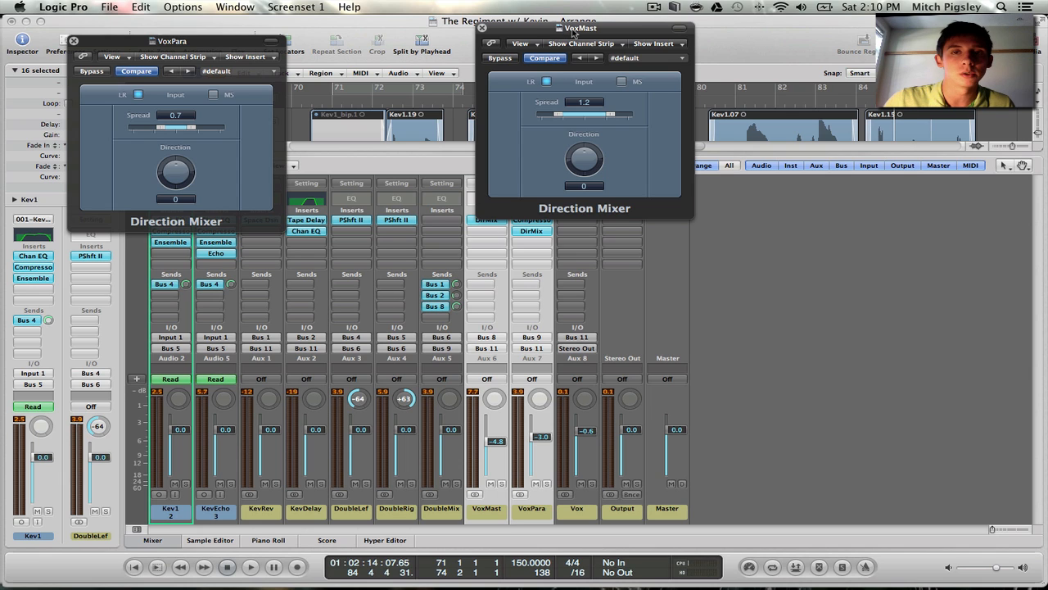
drag(573, 31, 784, 58)
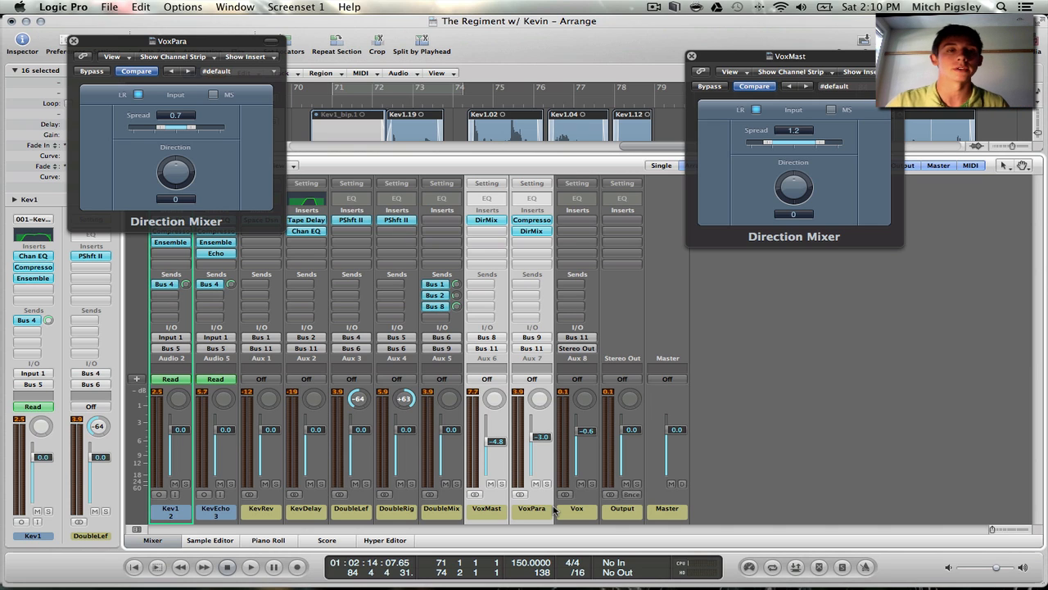
click(691, 56)
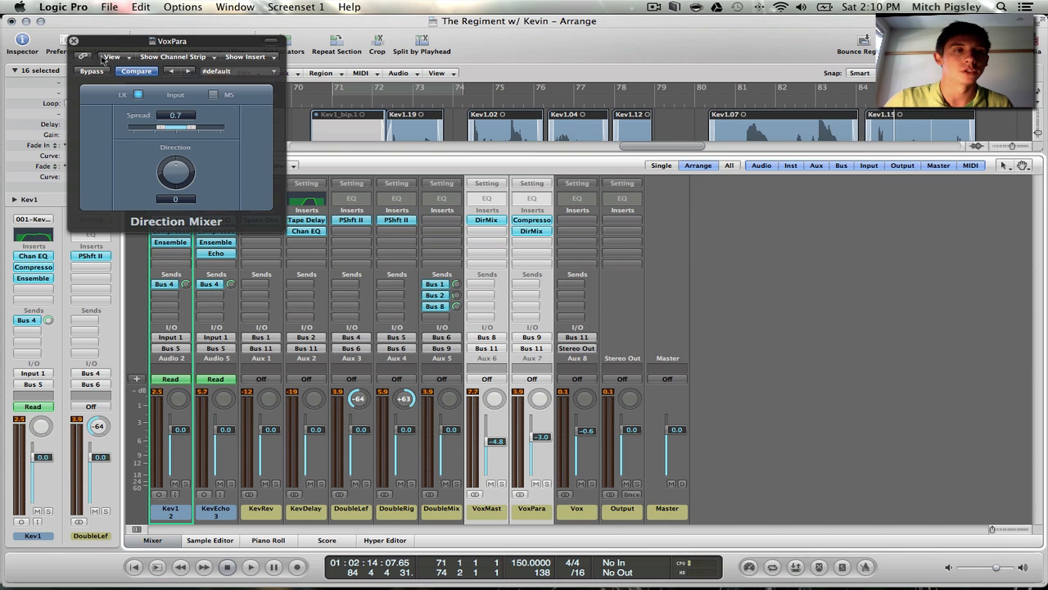
click(74, 43)
Trace VoxPara and VoxMast through Bus 11 to the Vox channel strip, and insert a Channel EQ with default settings on Vox
click(526, 520)
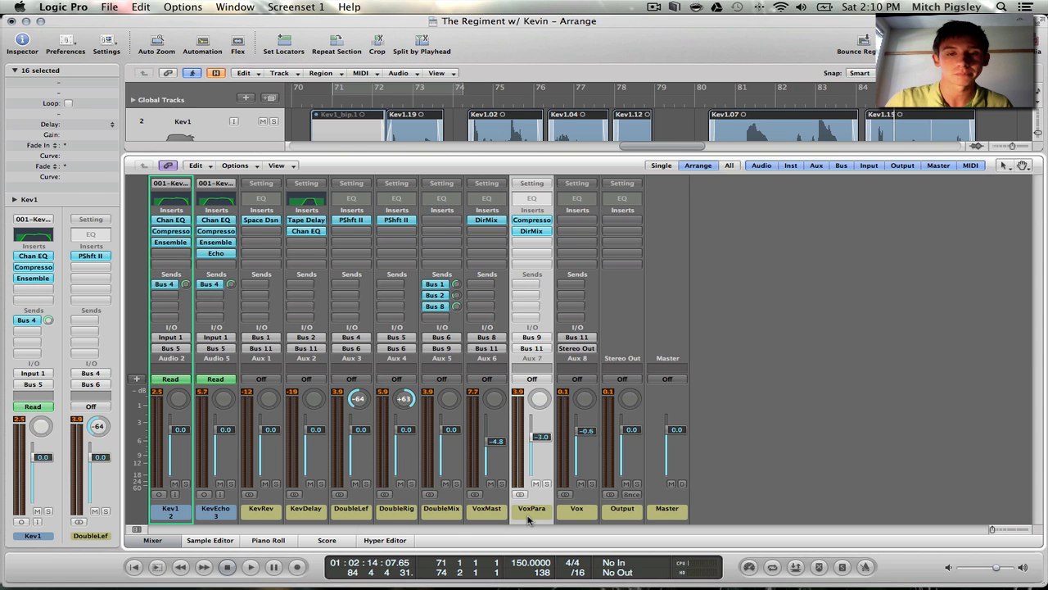
shift+click(488, 514)
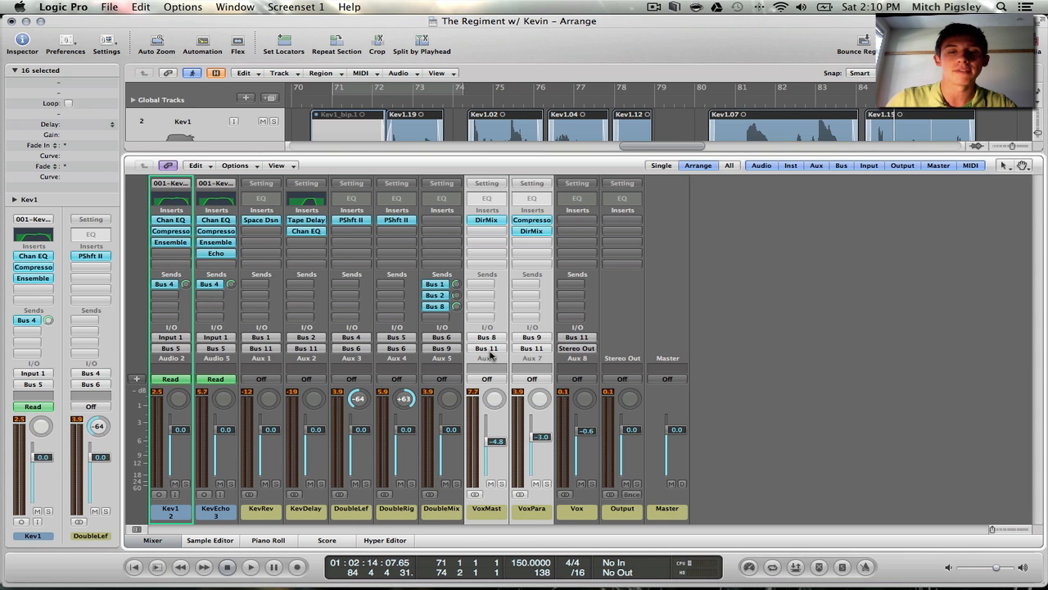
click(588, 515)
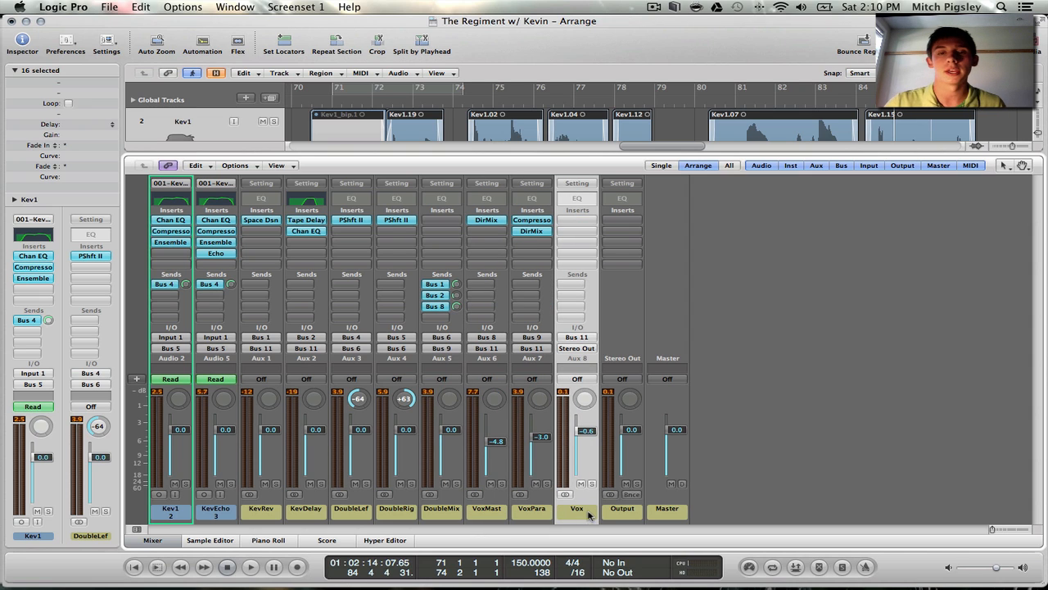
double_click(578, 199)
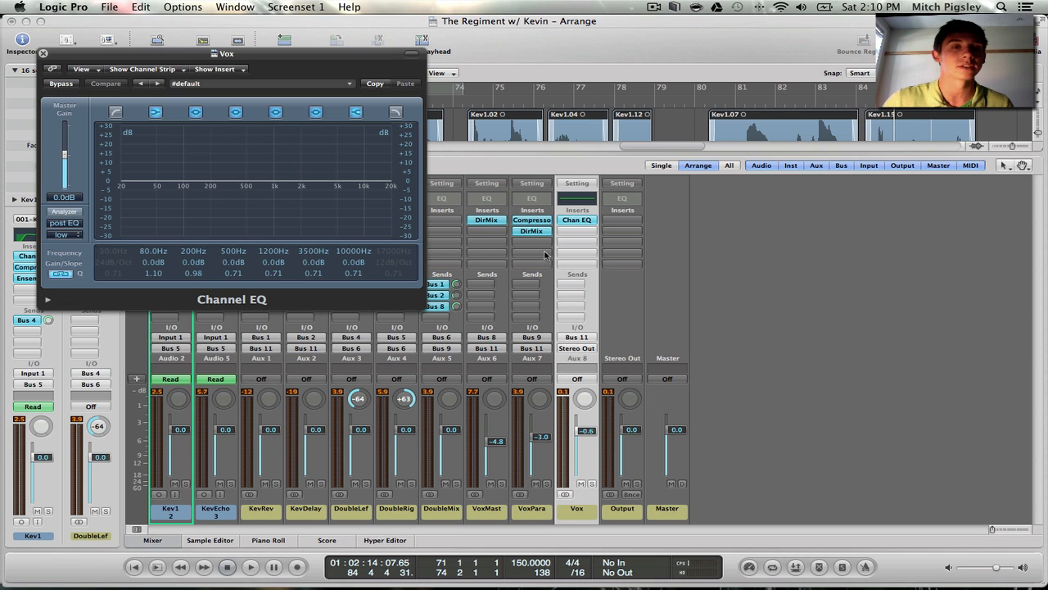
drag(297, 79, 525, 96)
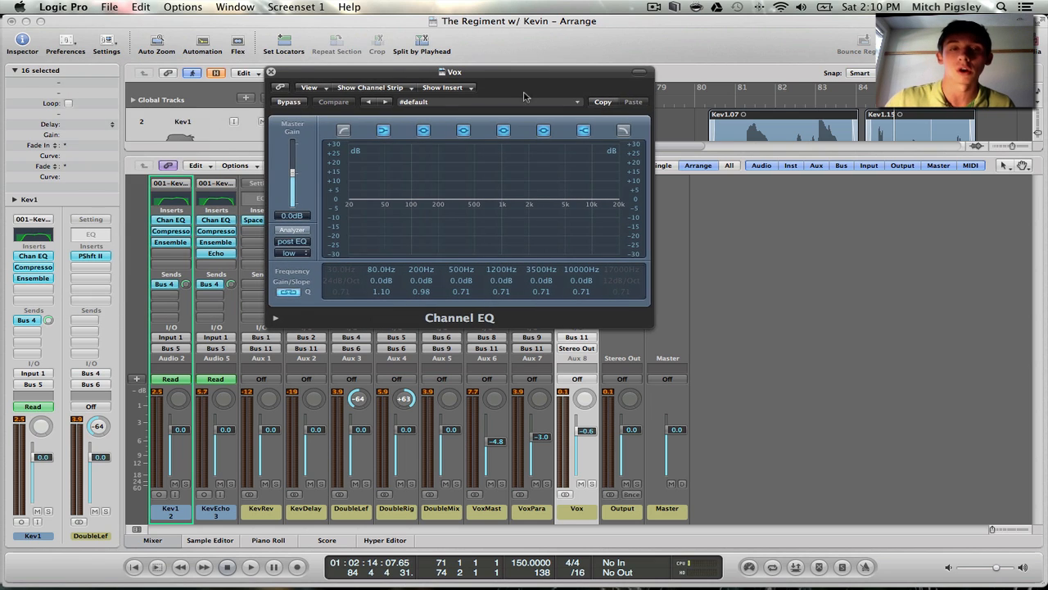
click(271, 72)
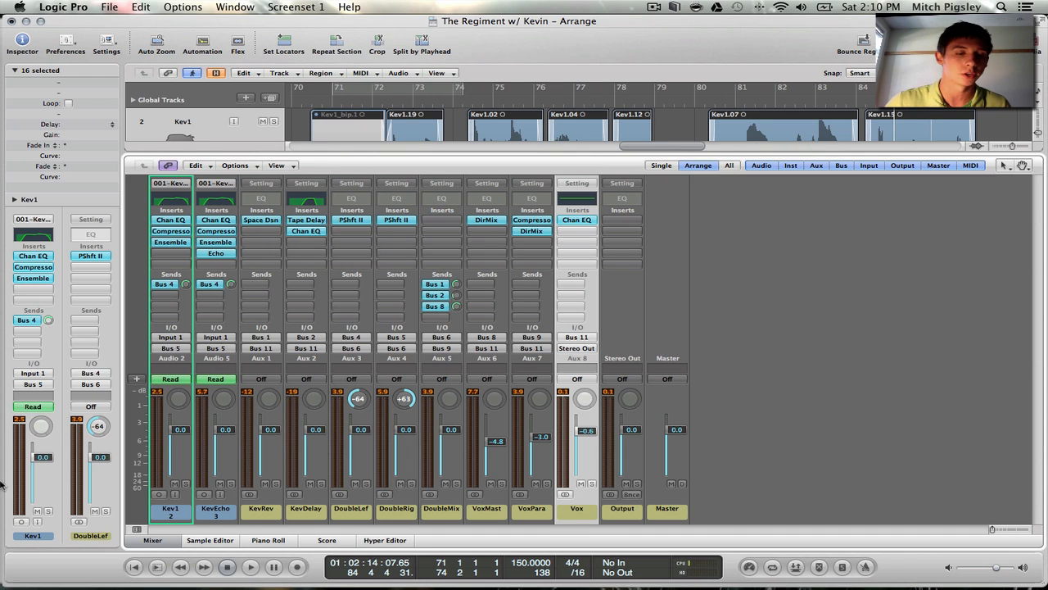
Hide the mixer, select the Kev1_bip.1 region, and play the processed vocals from it at a raised system volume
key(x)
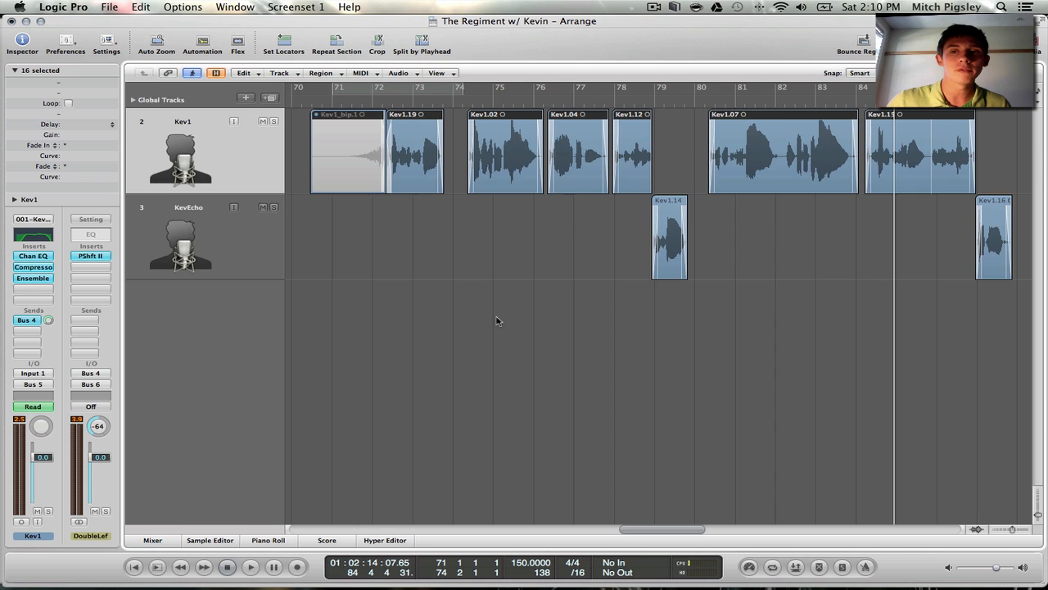
click(348, 194)
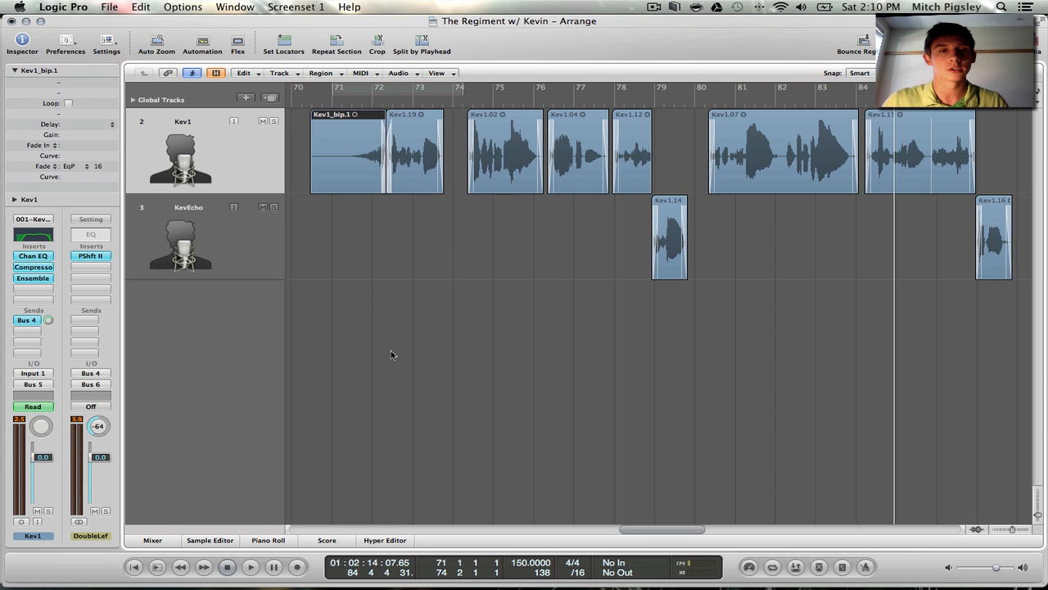
key(super+Left)
key(super+Left)
key(super+Left)
scroll(675, 370, left, 5)
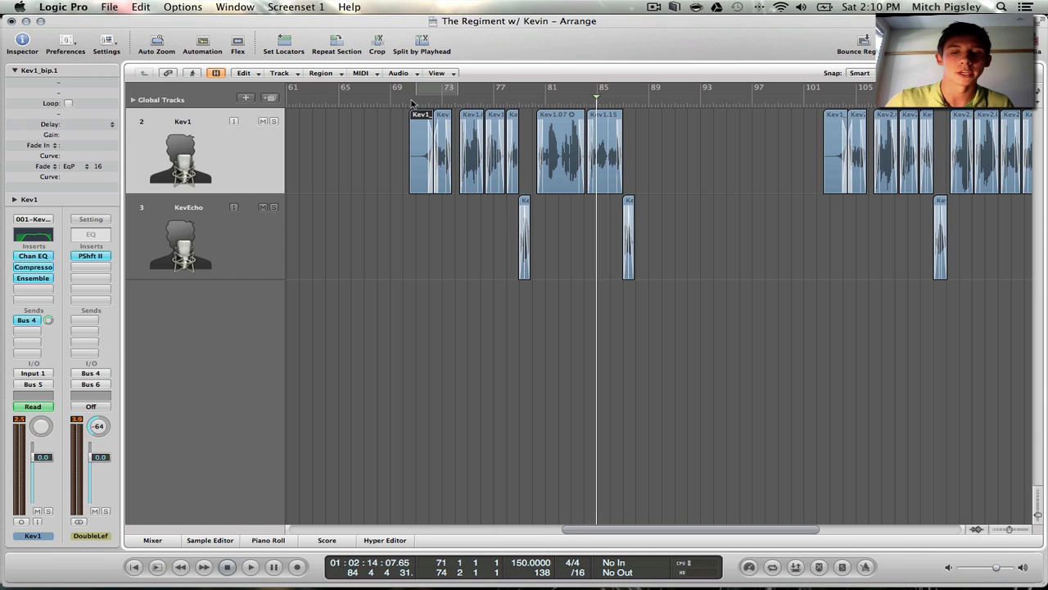
key(shift+Return)
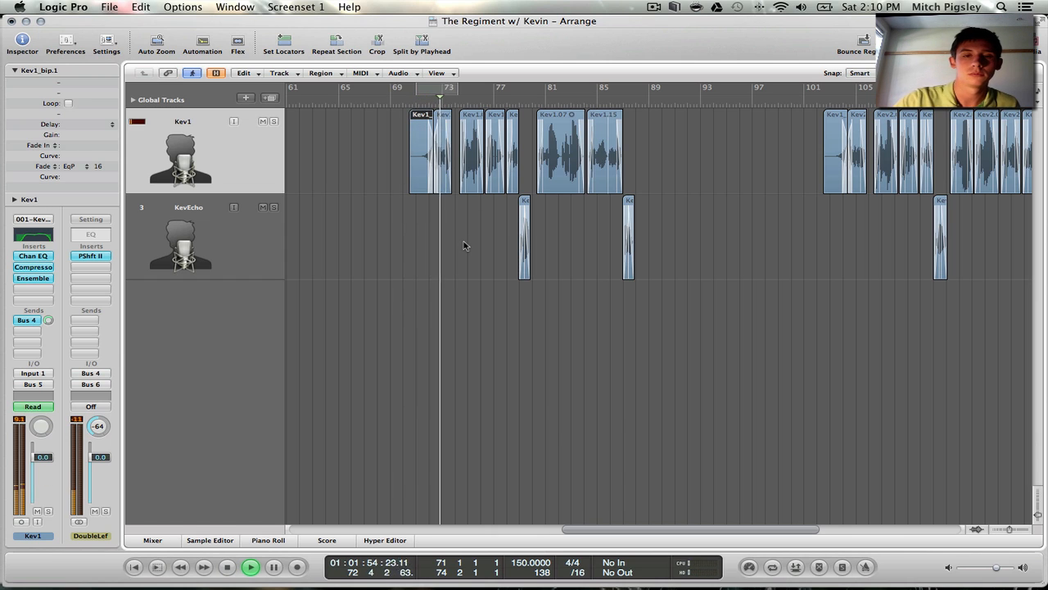
key(XF86AudioRaiseVolume)
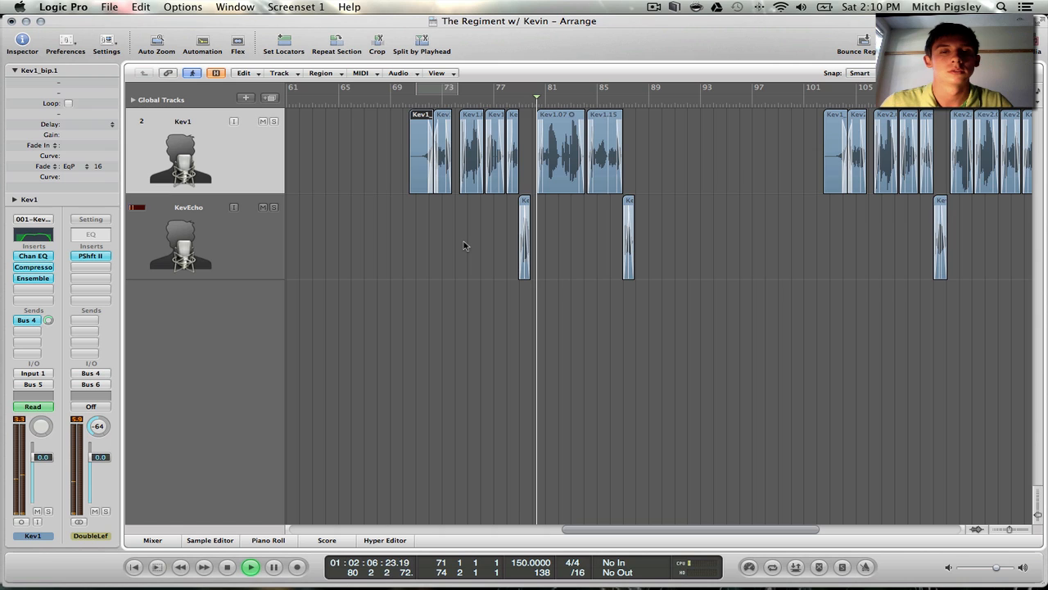
key(space)
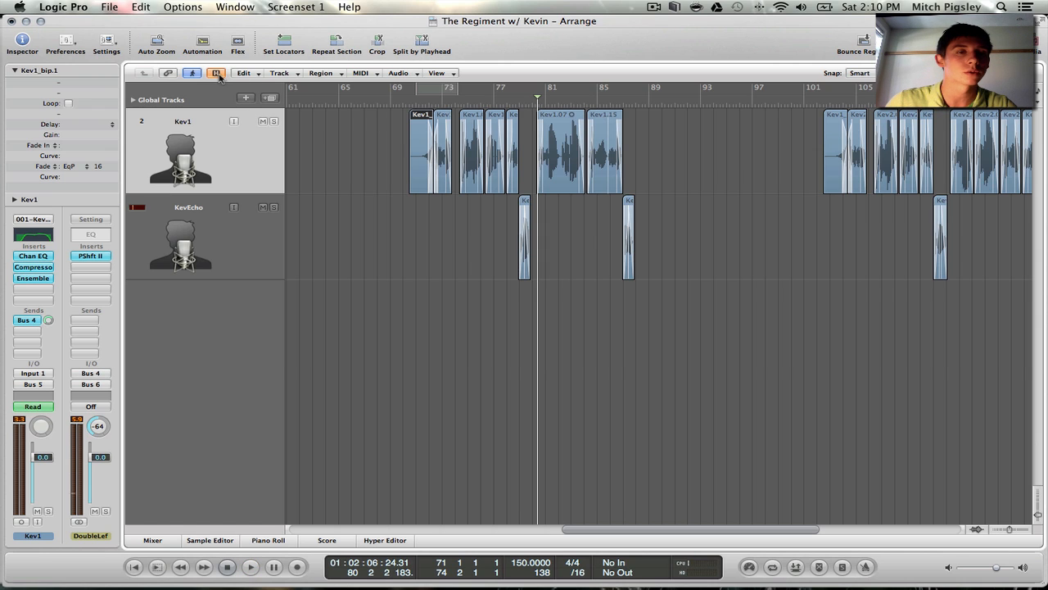
Reveal the hidden instrumental track, play it together with the vocals from about bar 72, stop, and reopen the mixer
click(217, 74)
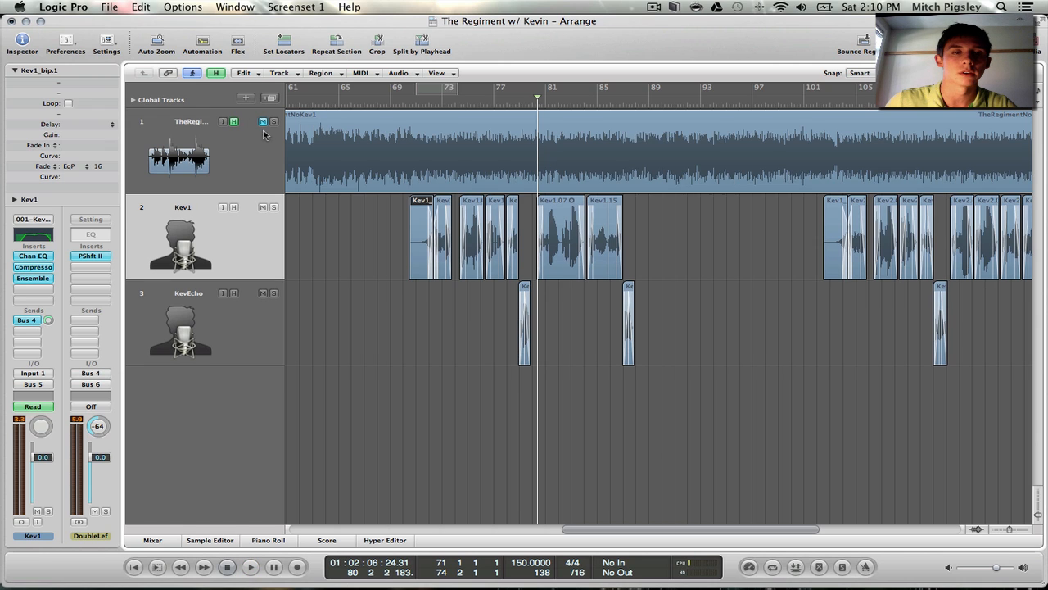
click(433, 102)
key(space)
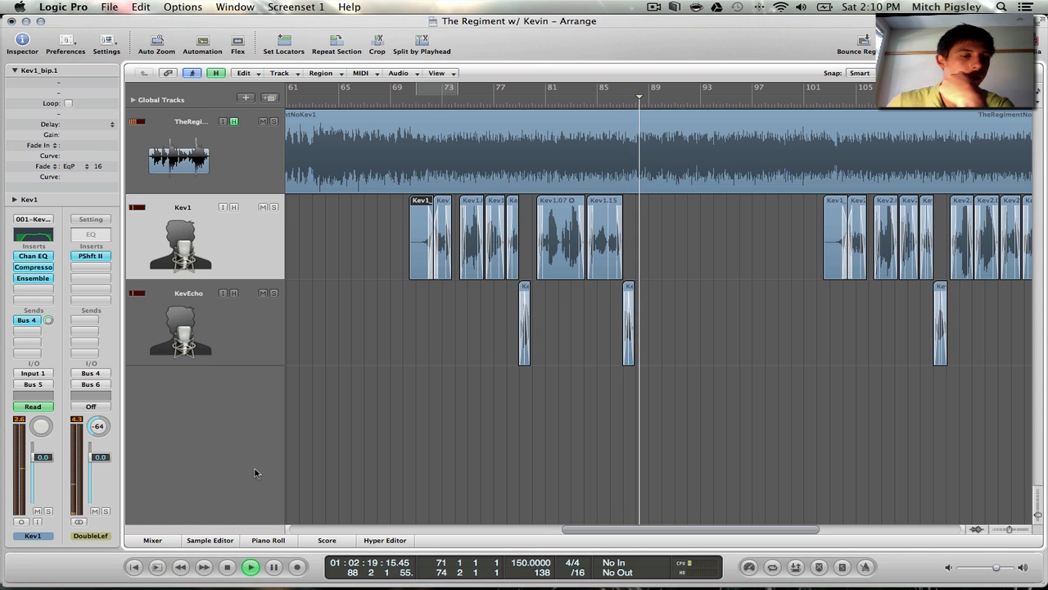
key(space)
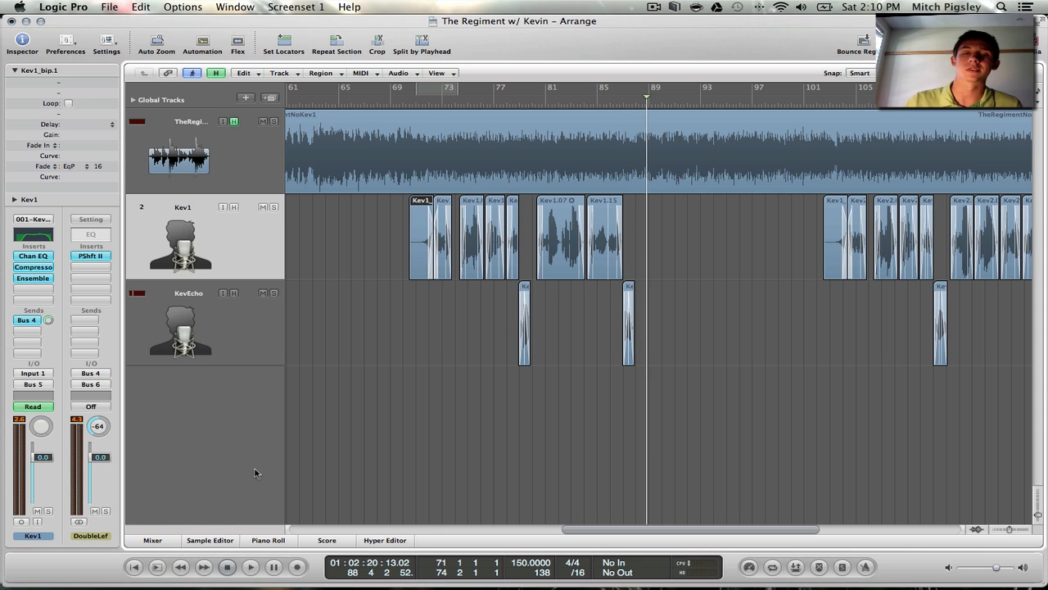
click(154, 542)
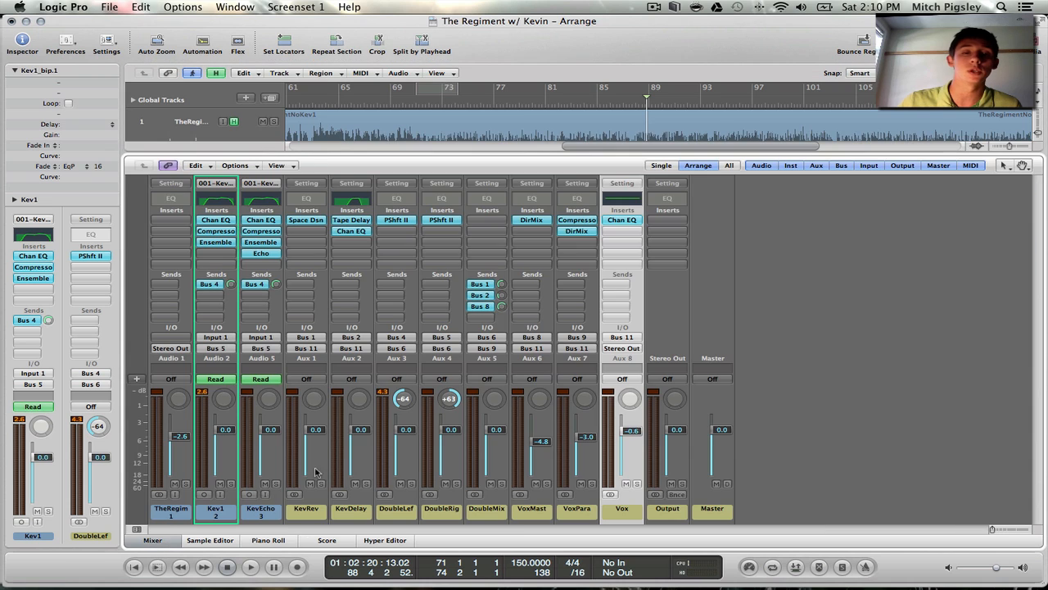